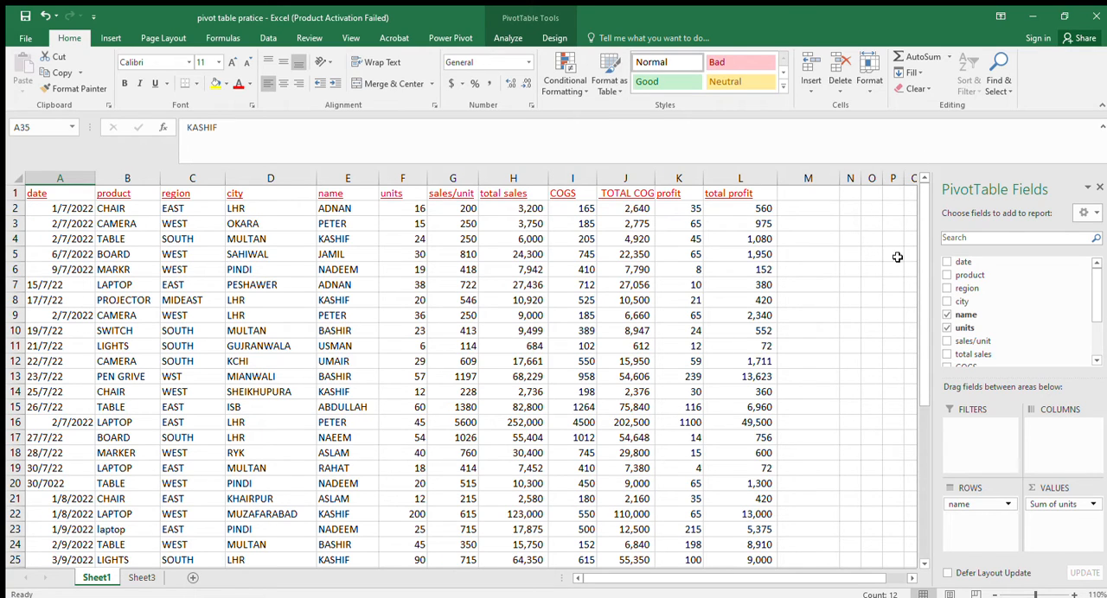
Examine the difference formulas in D30 and D38 against the units and target values beside the pivot table.
scroll(909, 381, "down", 3)
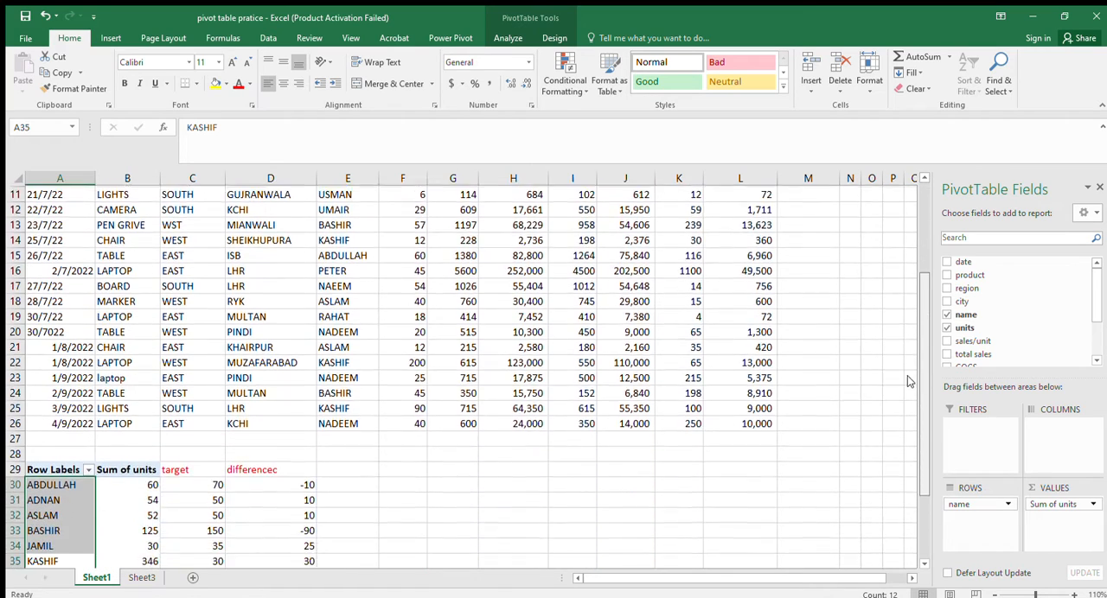
scroll(909, 382, "down", 2)
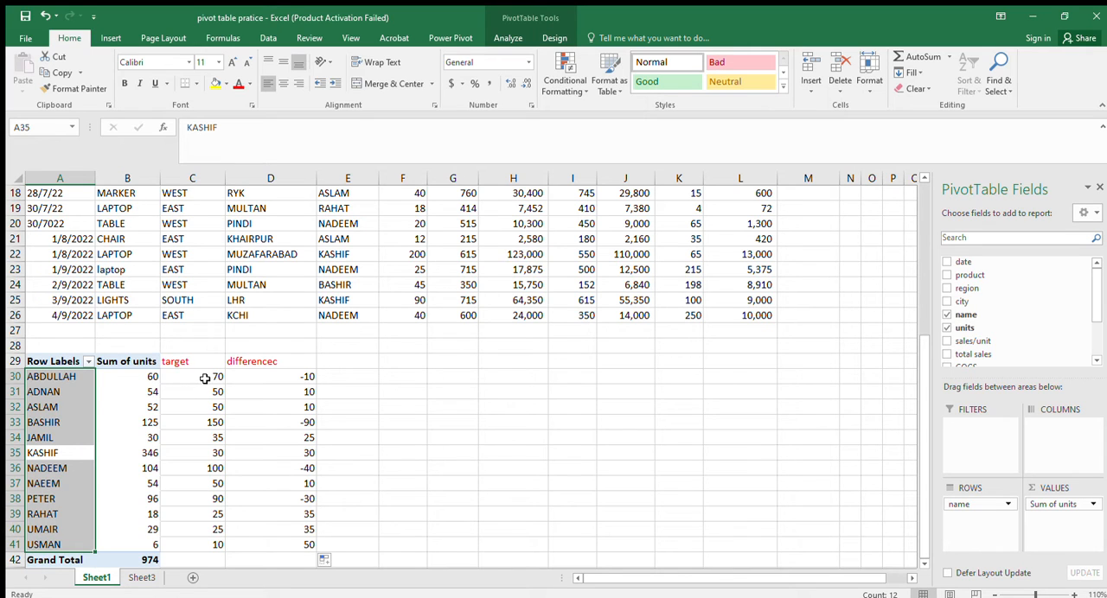
left_click(255, 379)
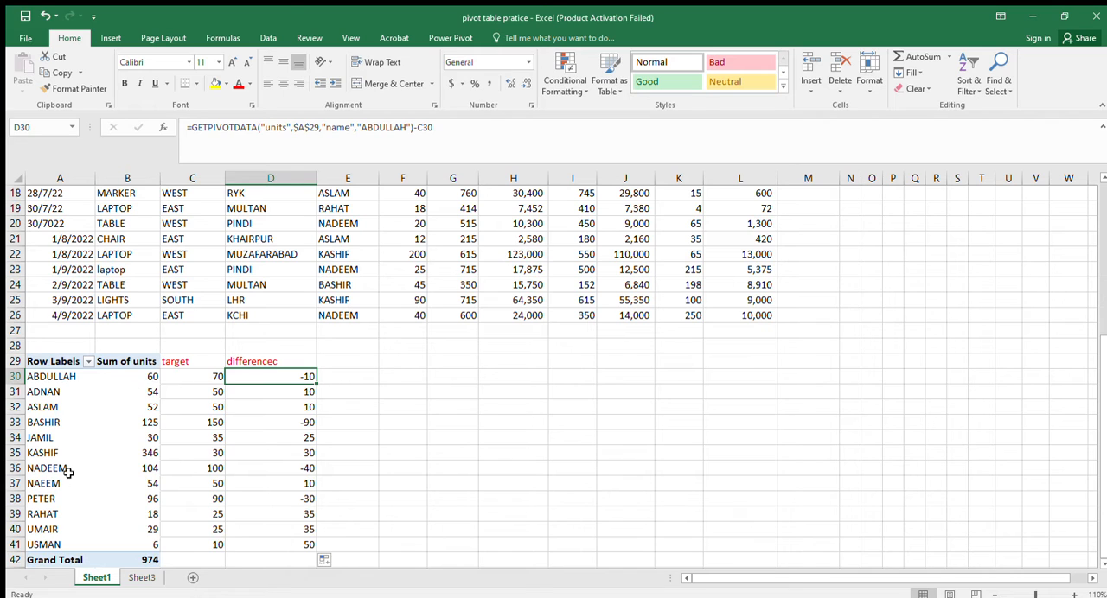
left_click(145, 502)
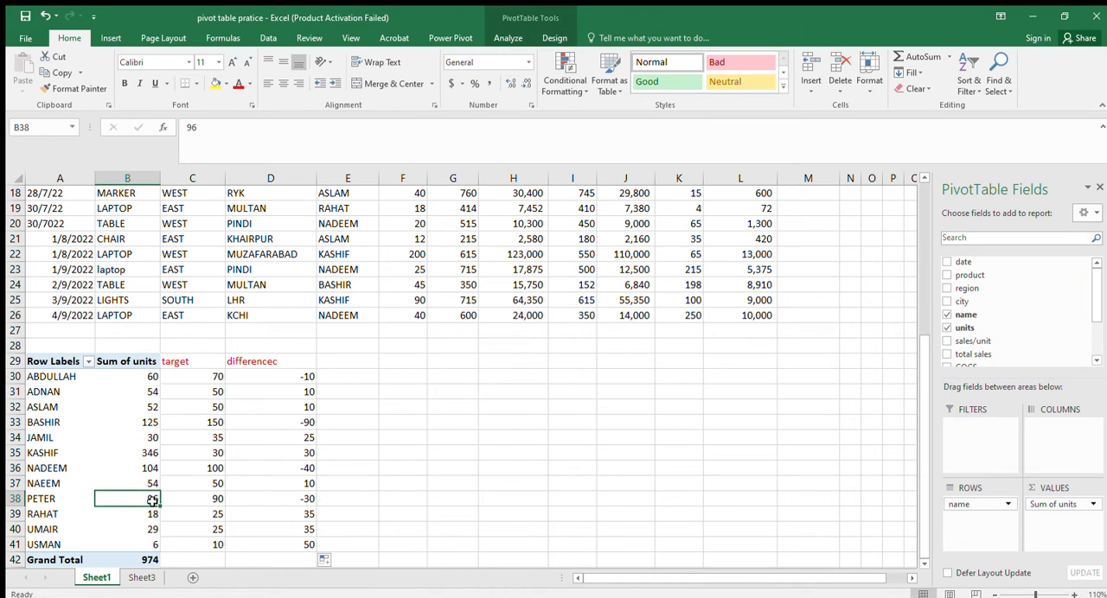
left_click(208, 502)
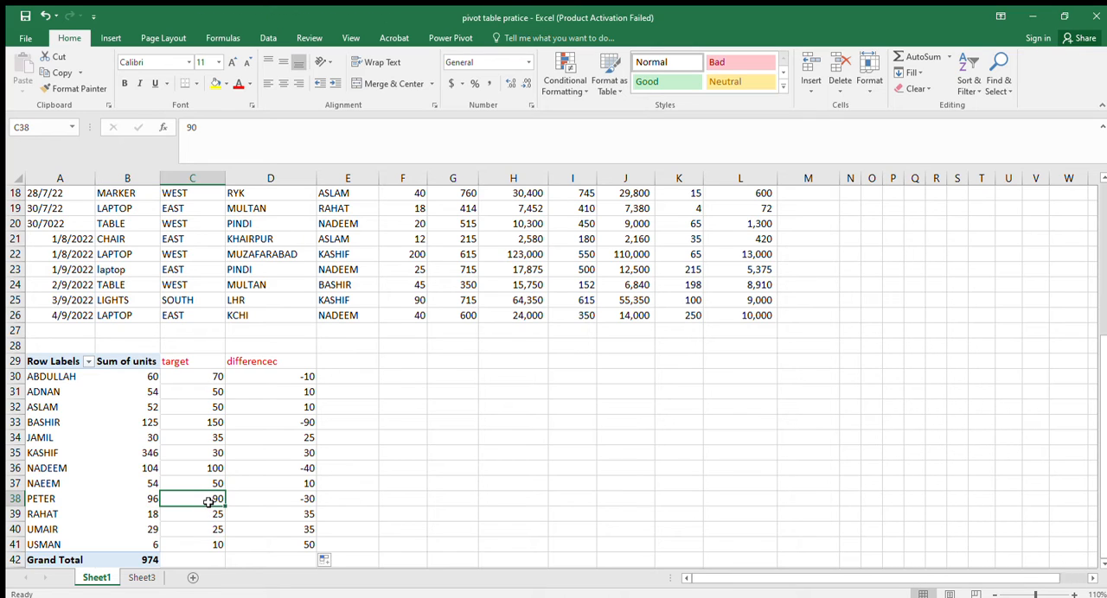
left_click(290, 500)
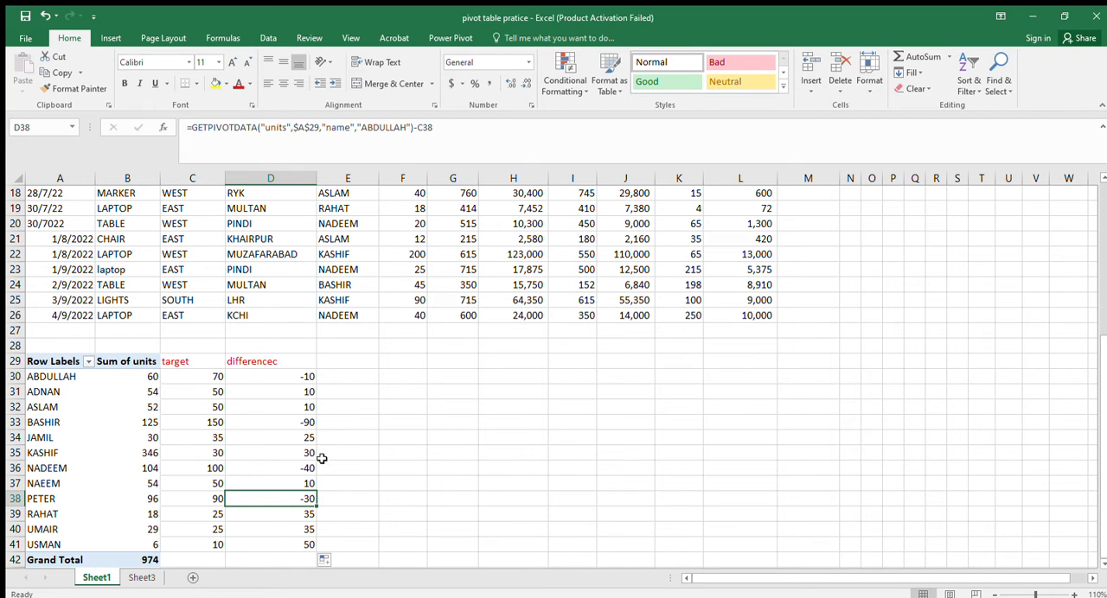
left_click(147, 501)
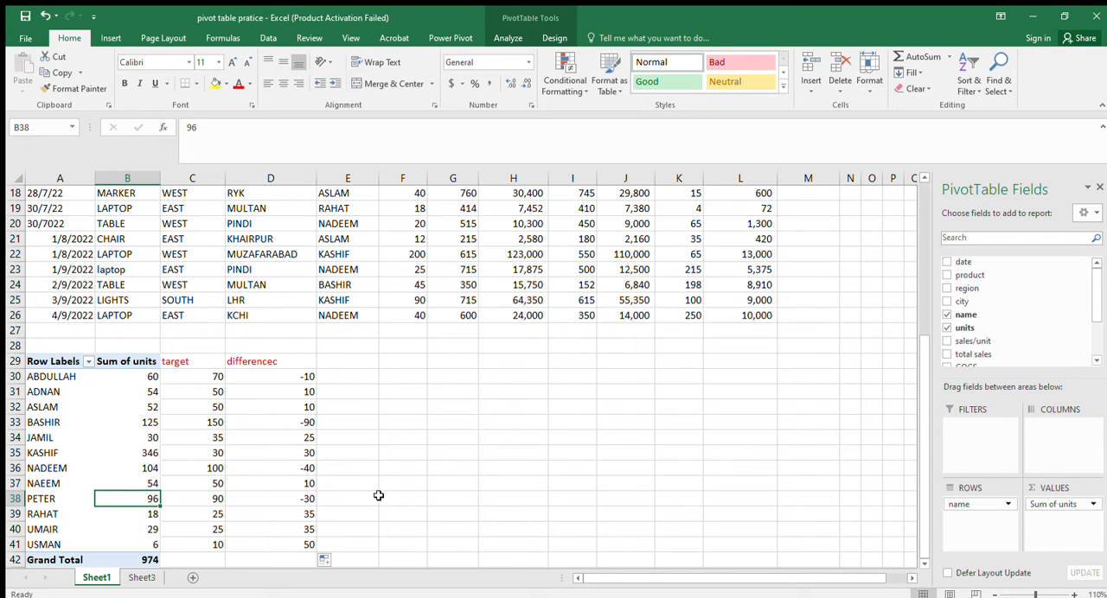
Rewrite the difference formula in D38 as the pivot table's units value in B38 minus the target in C38.
left_click(306, 500)
type("=")
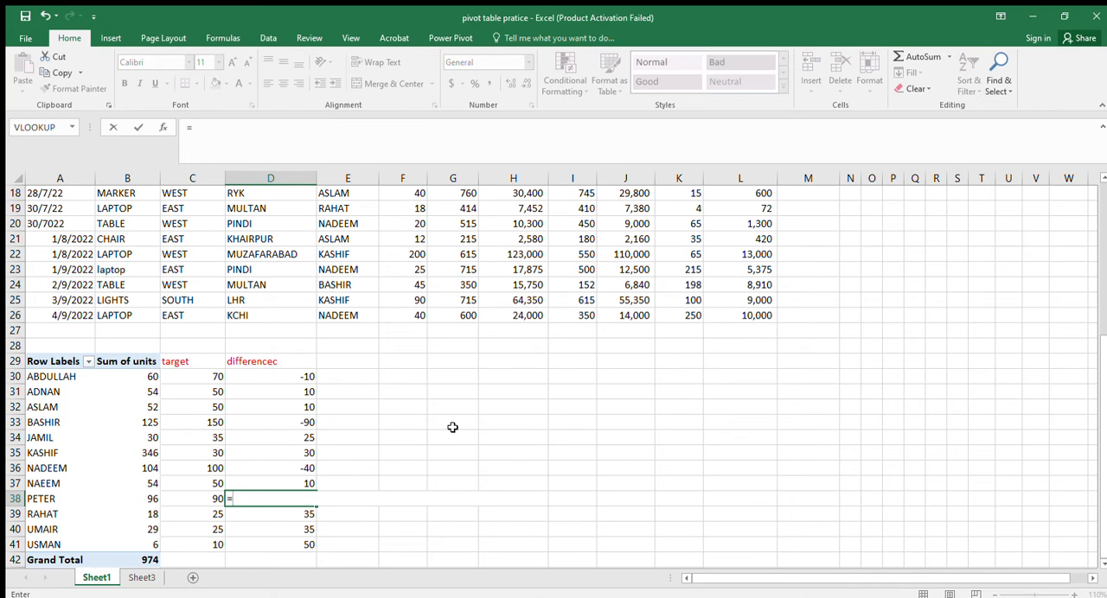
key("Left")
key("Left")
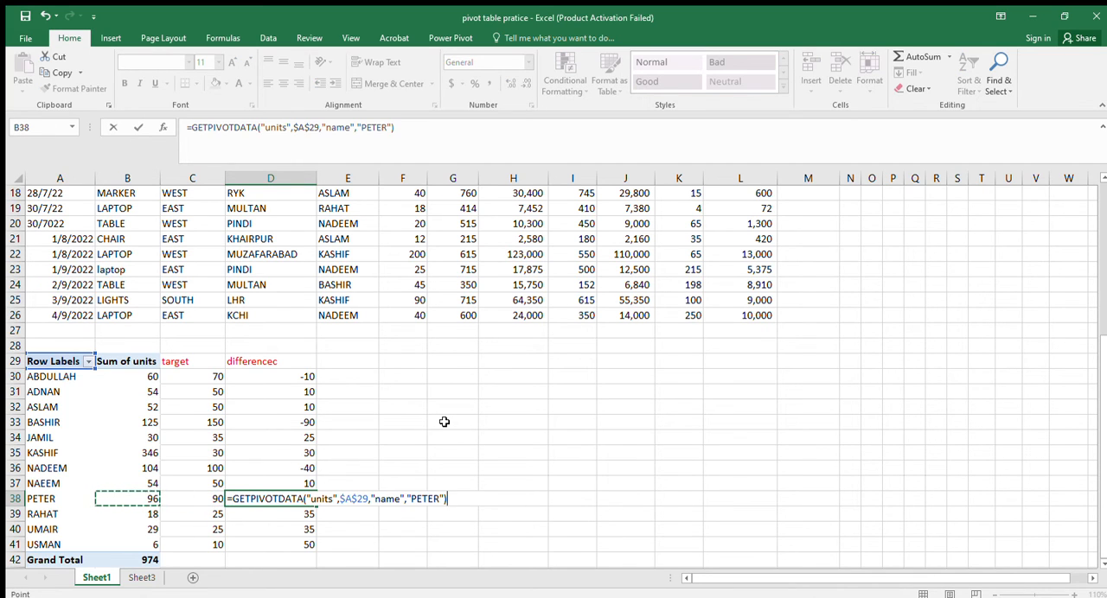
type("-")
key("Left")
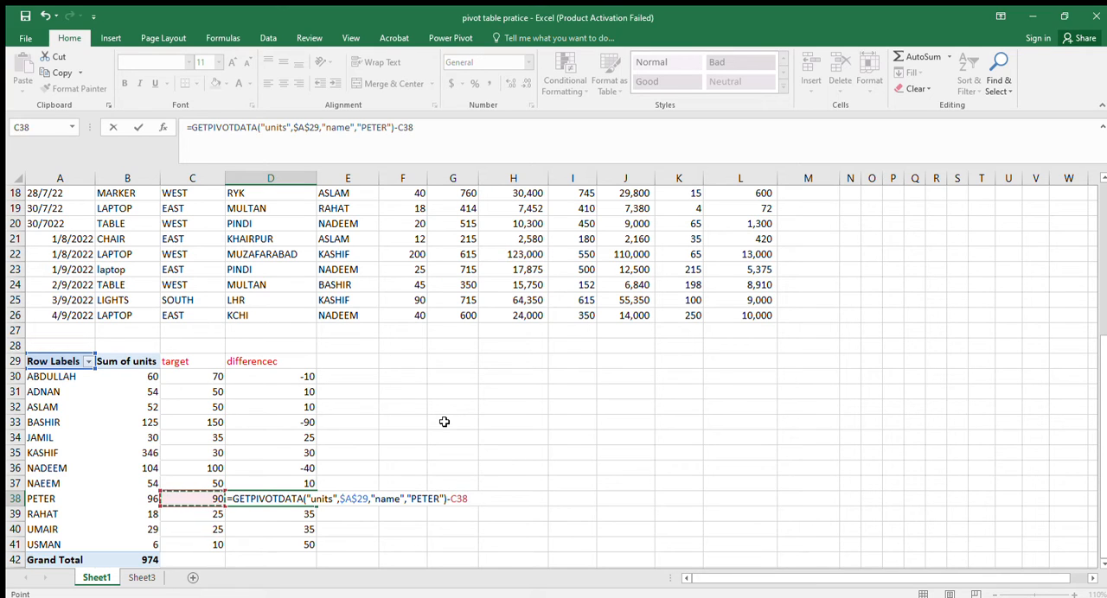
key("Return")
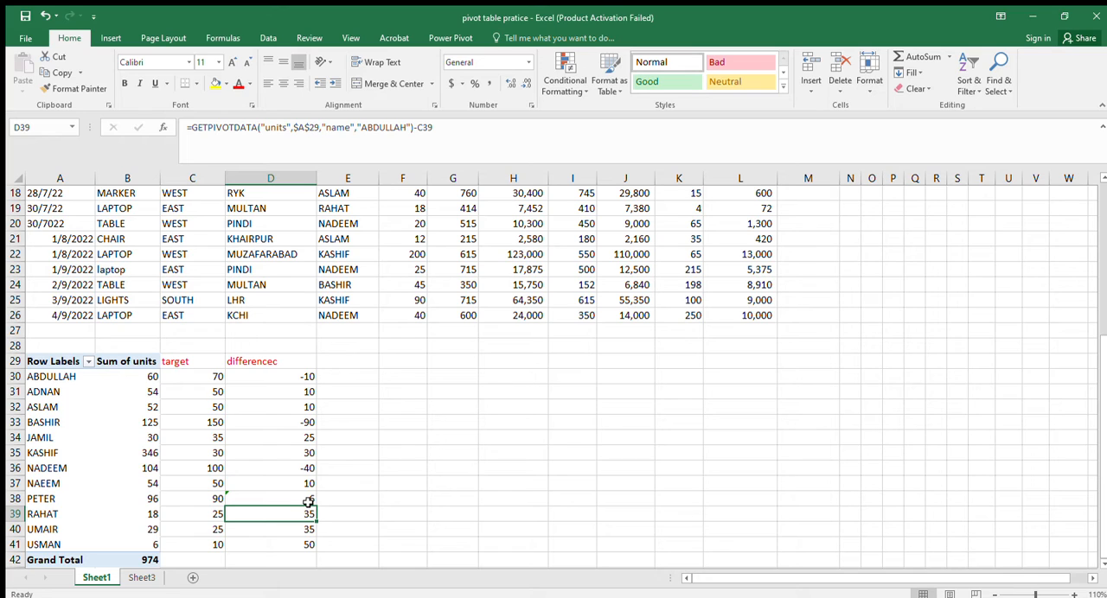
Rewrite the difference formula in D31 as the pivot table's units value in B31 minus the target in C31.
left_click(300, 392)
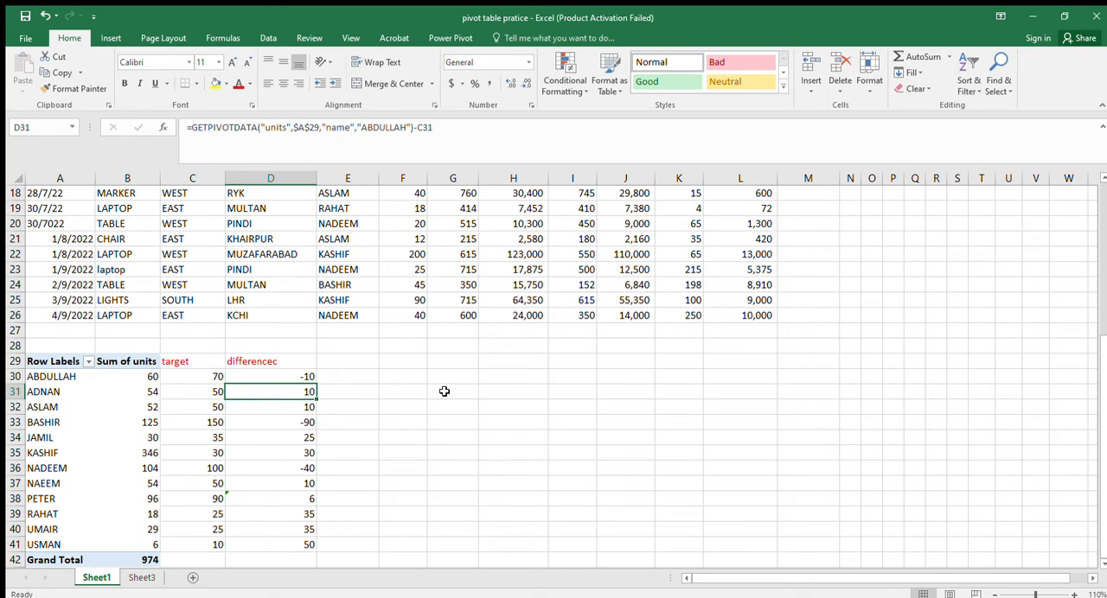
type("=")
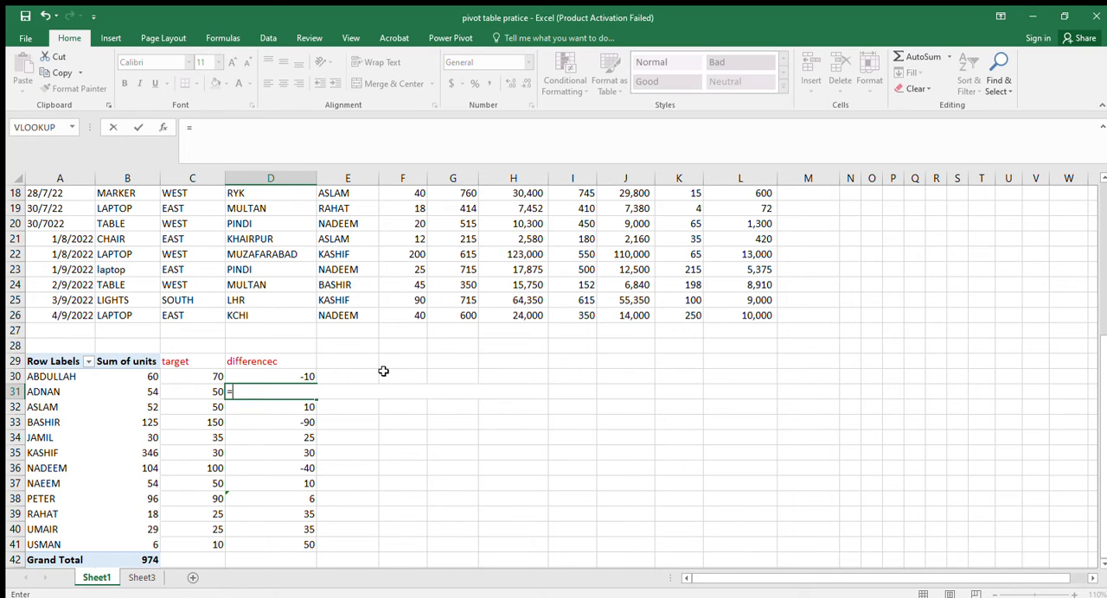
key("Left")
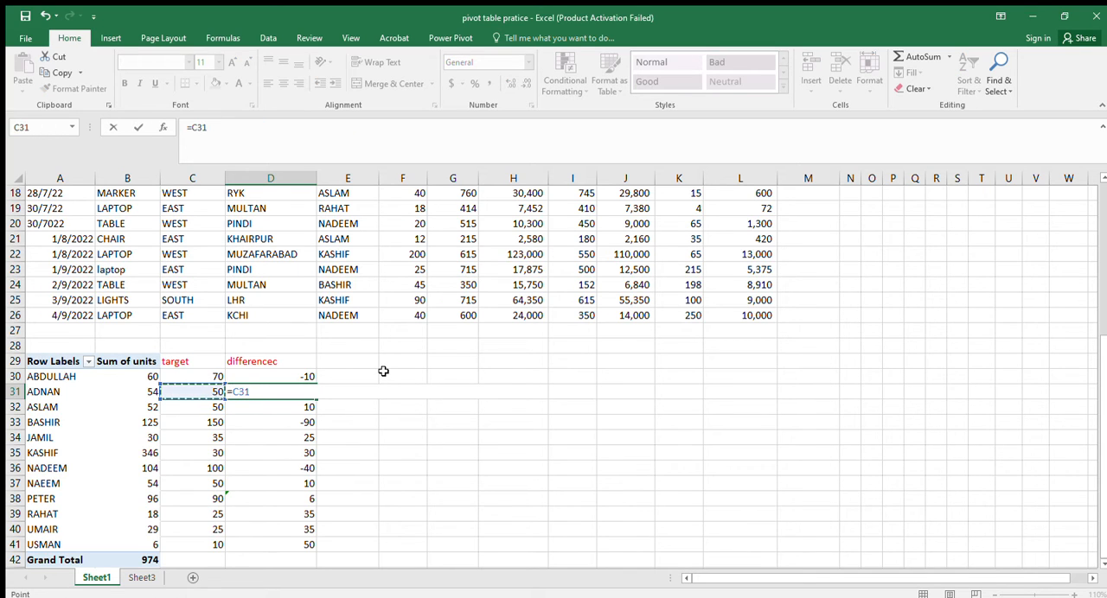
key("Left")
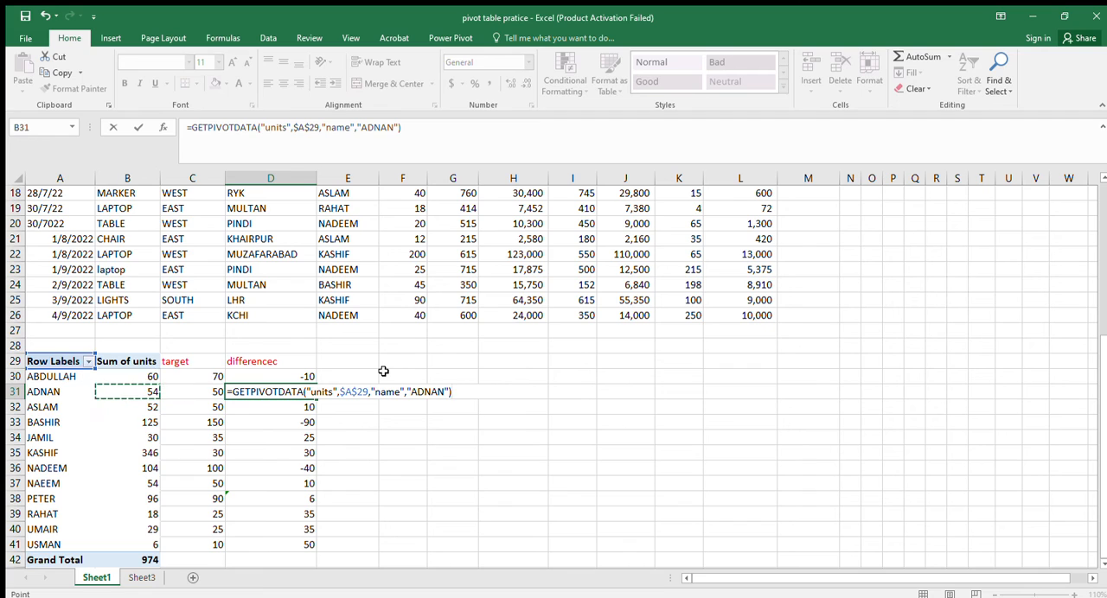
type("-")
key("Left")
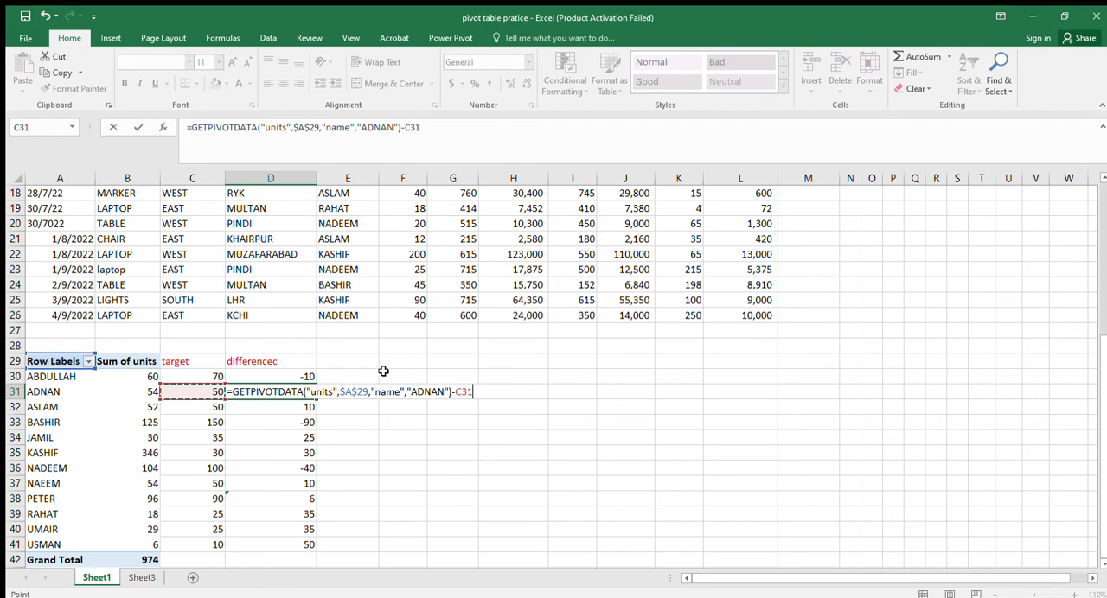
key("Return")
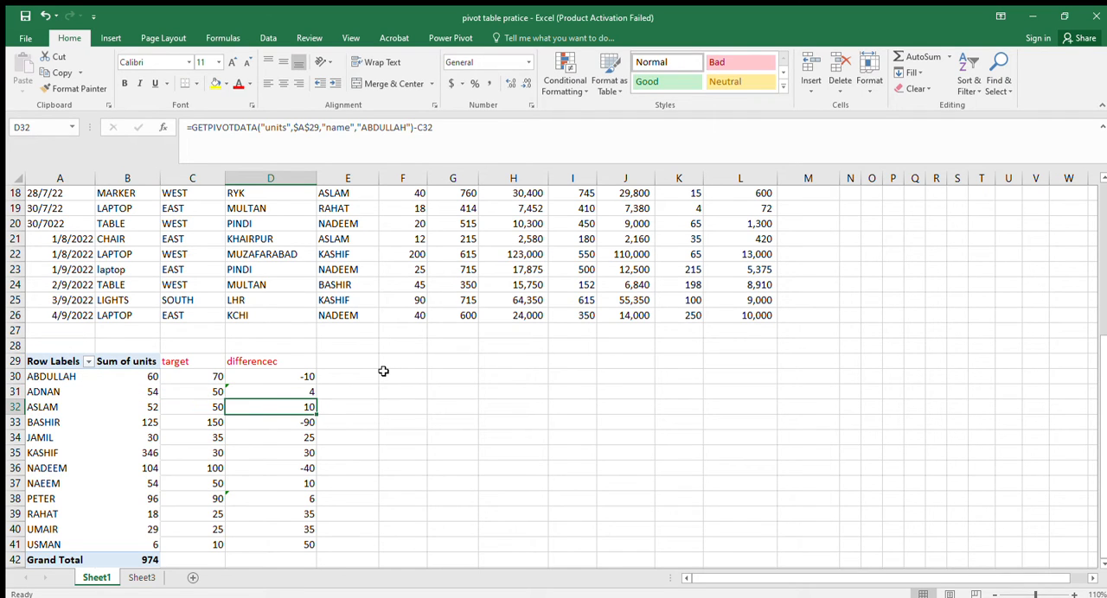
Rewrite the difference formula in D32 as the pivot table's units value in B32 minus the target in C32.
type("=")
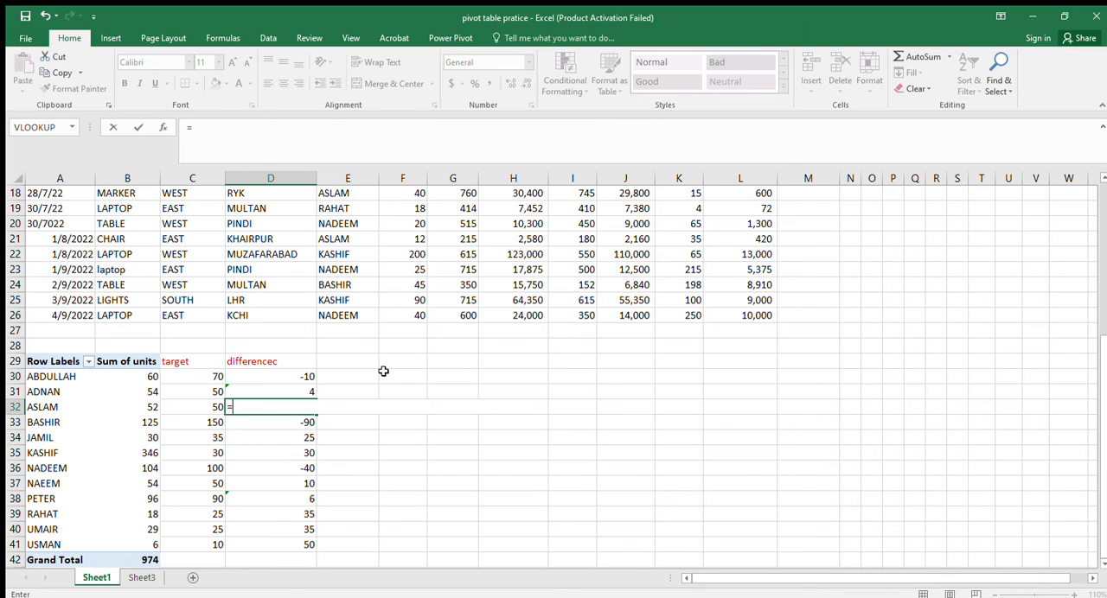
key("Left")
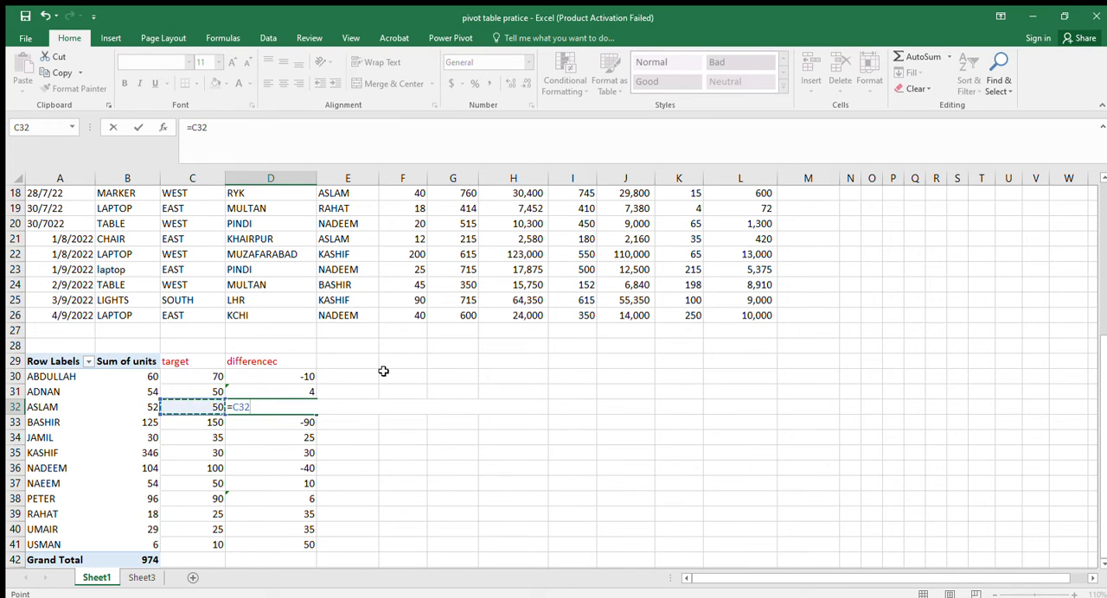
key("Left")
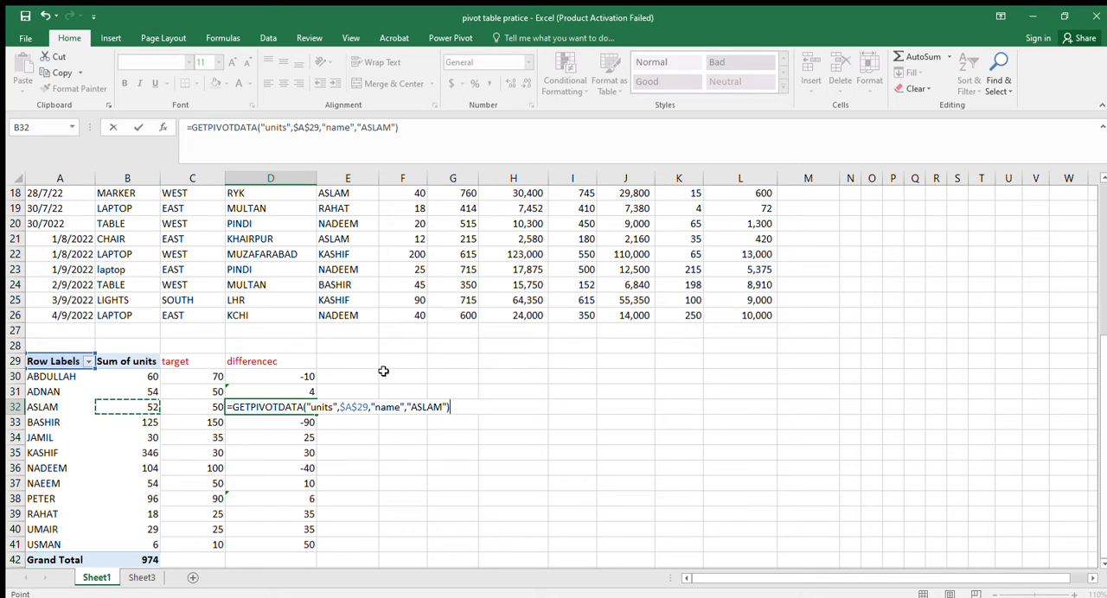
type("-")
key("Left")
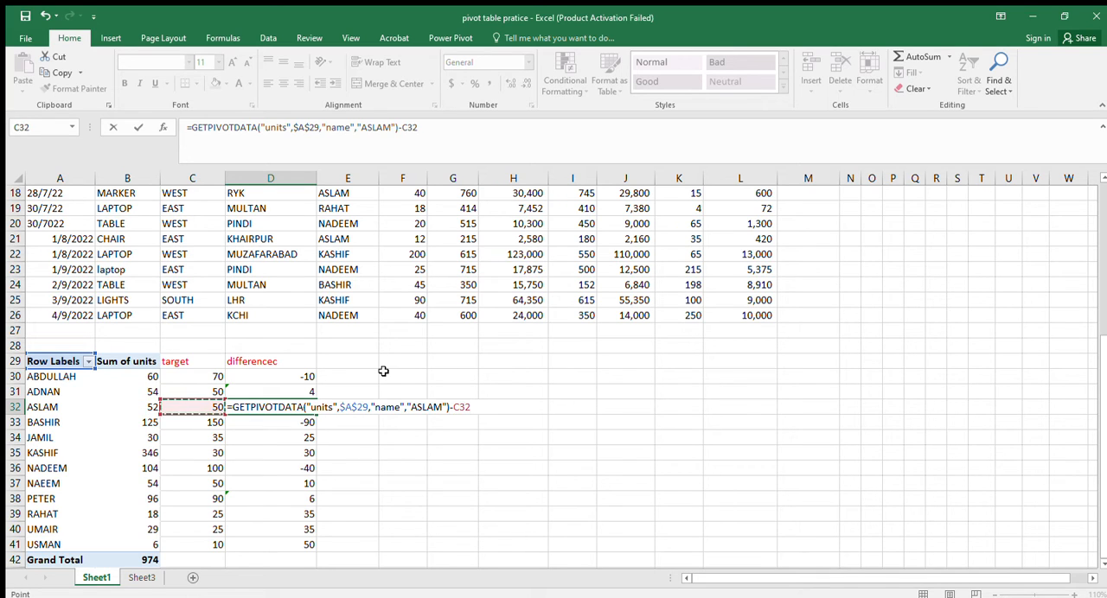
key("Return")
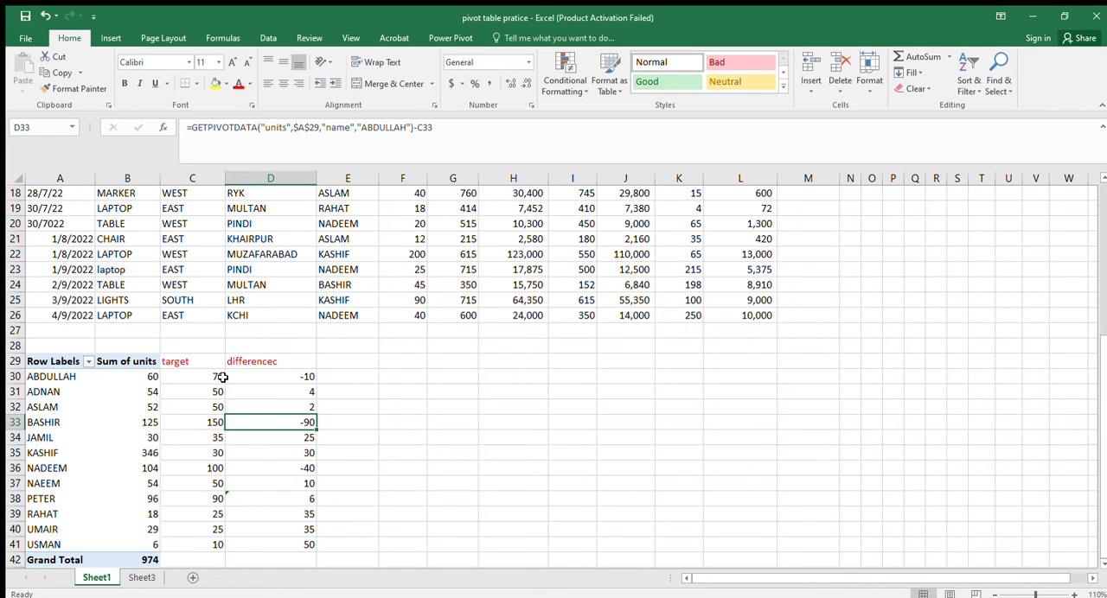
Re-enter the difference formula in D30 as the pivot table's units value in B30 minus the target in C30.
left_click(296, 379)
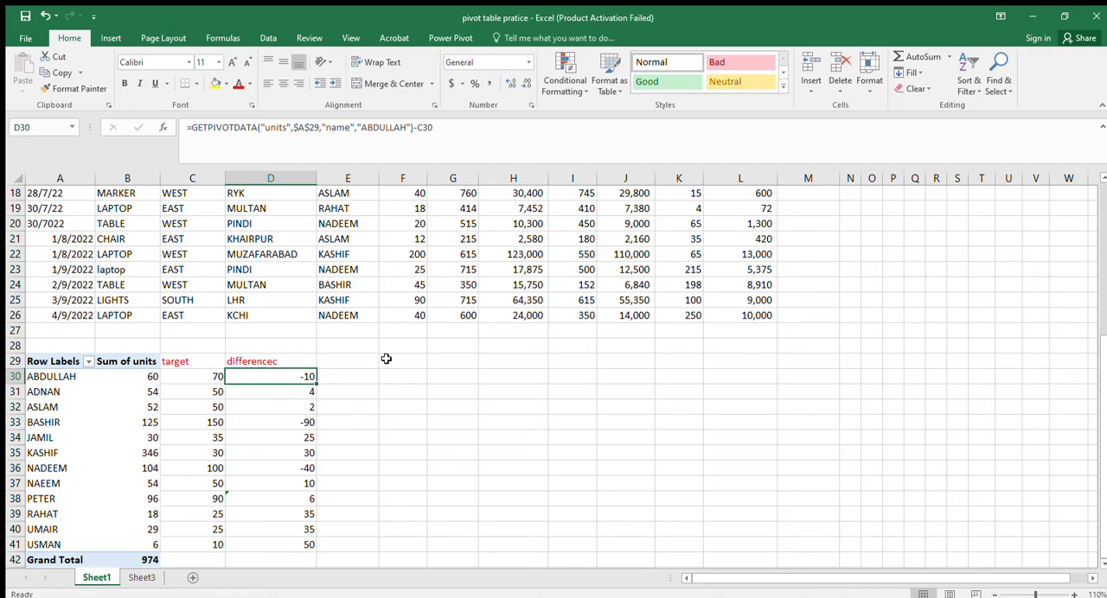
type("=")
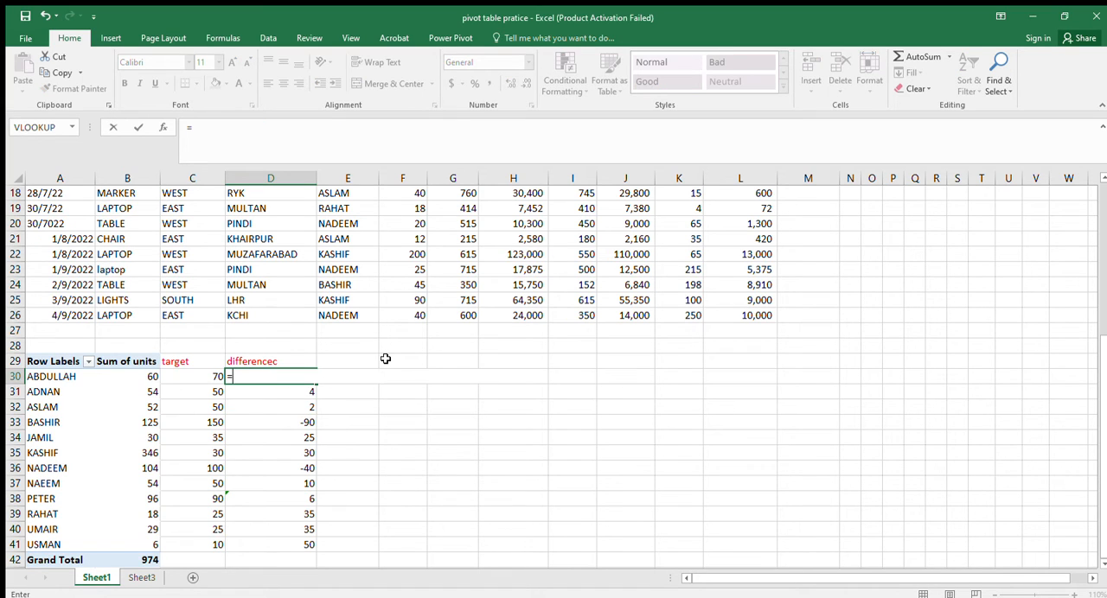
key("Left")
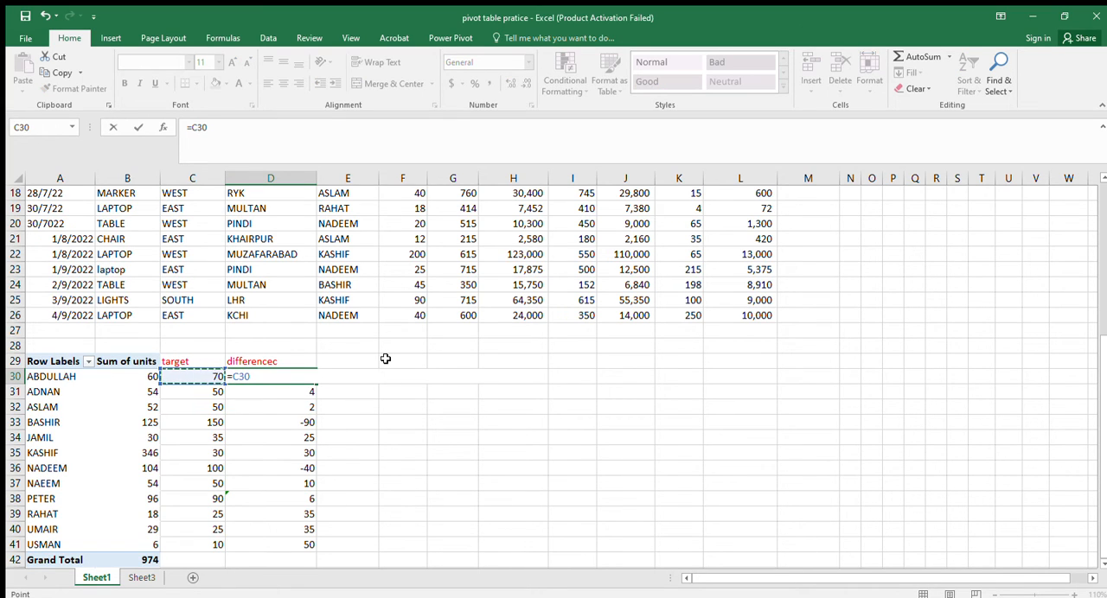
key("Right")
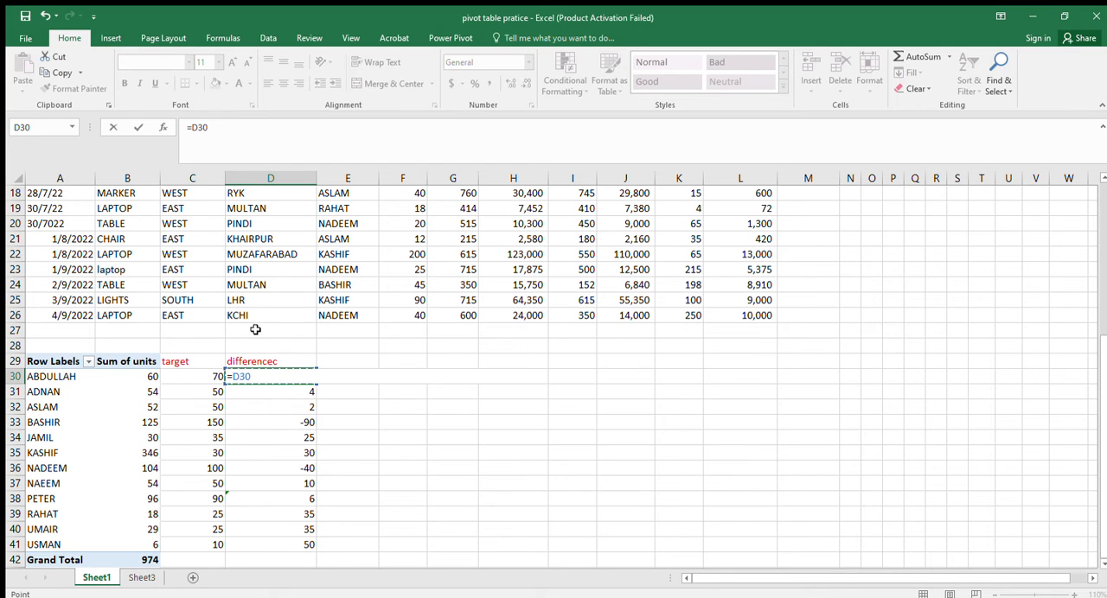
key("Left")
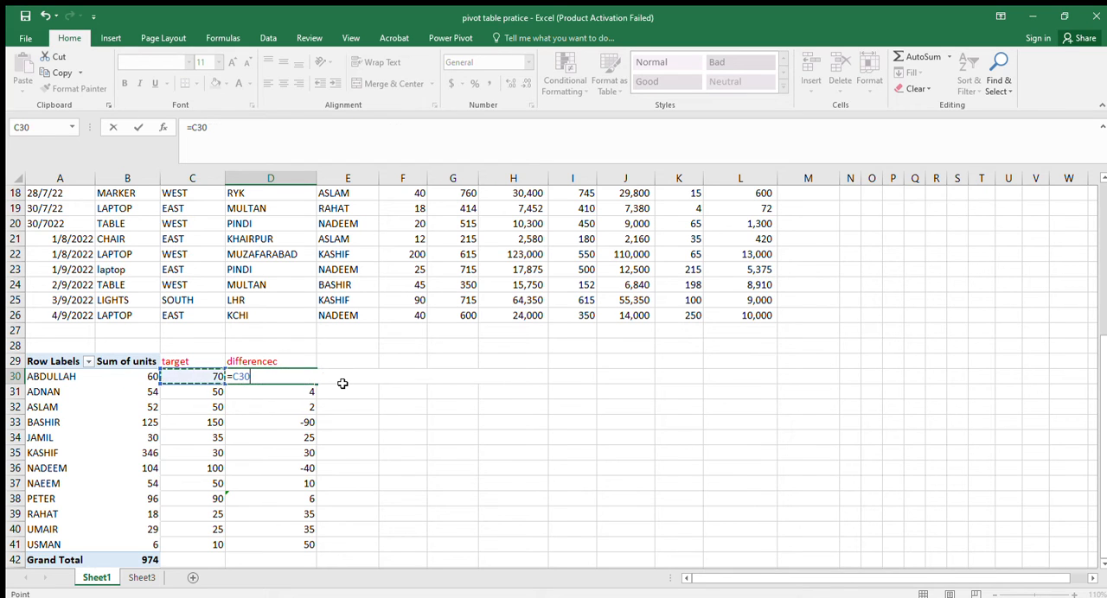
key("Left")
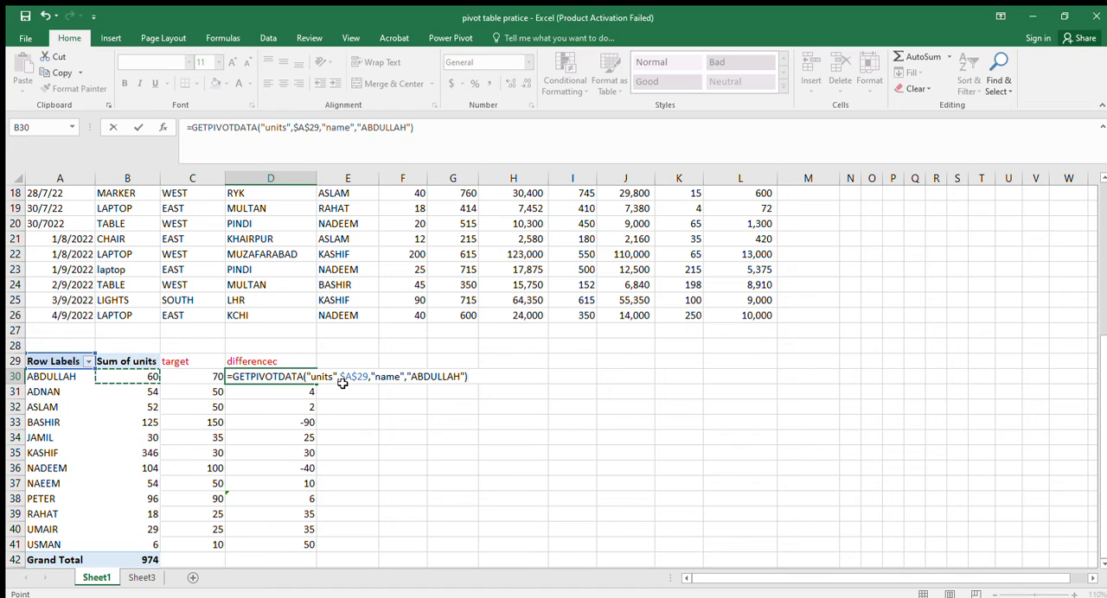
type("-")
key("Left")
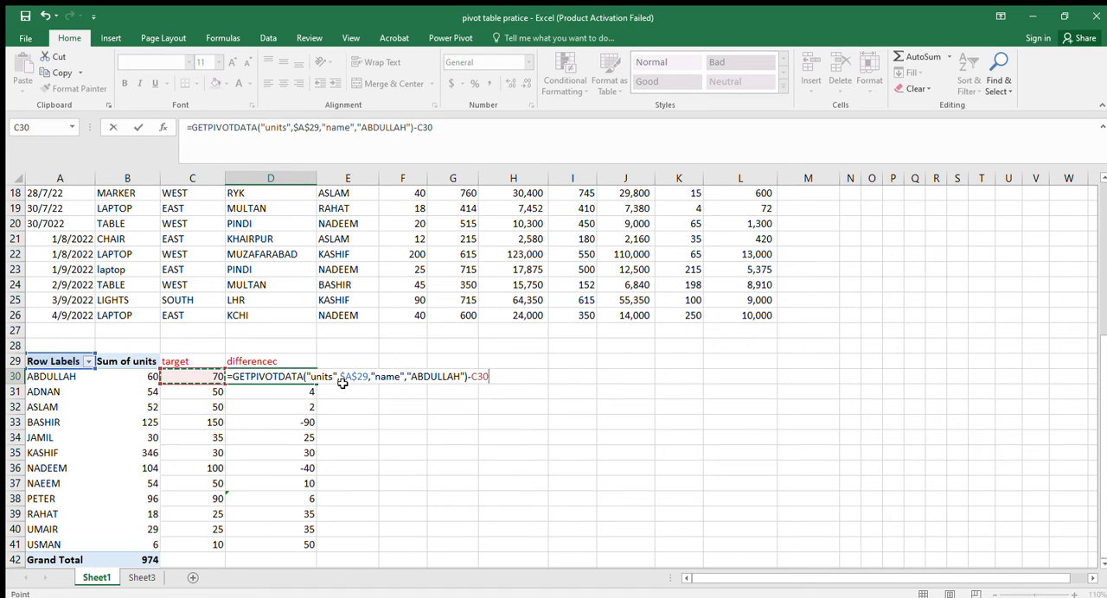
key("Return")
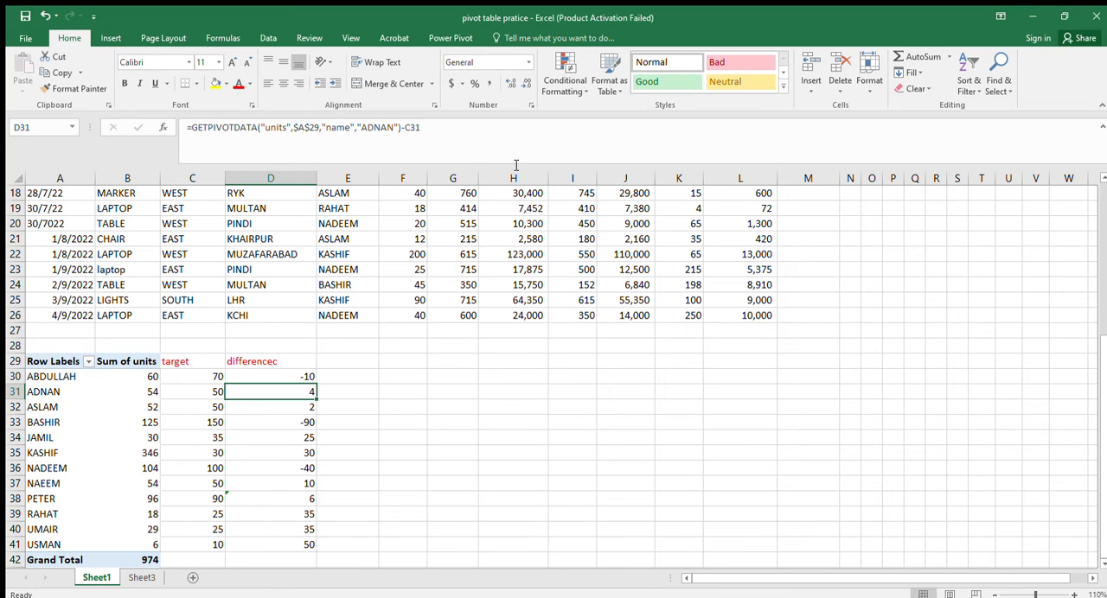
Clear the target and difference columns beside the pivot table, cells C29:D41.
left_click_drag(190, 362, 316, 553)
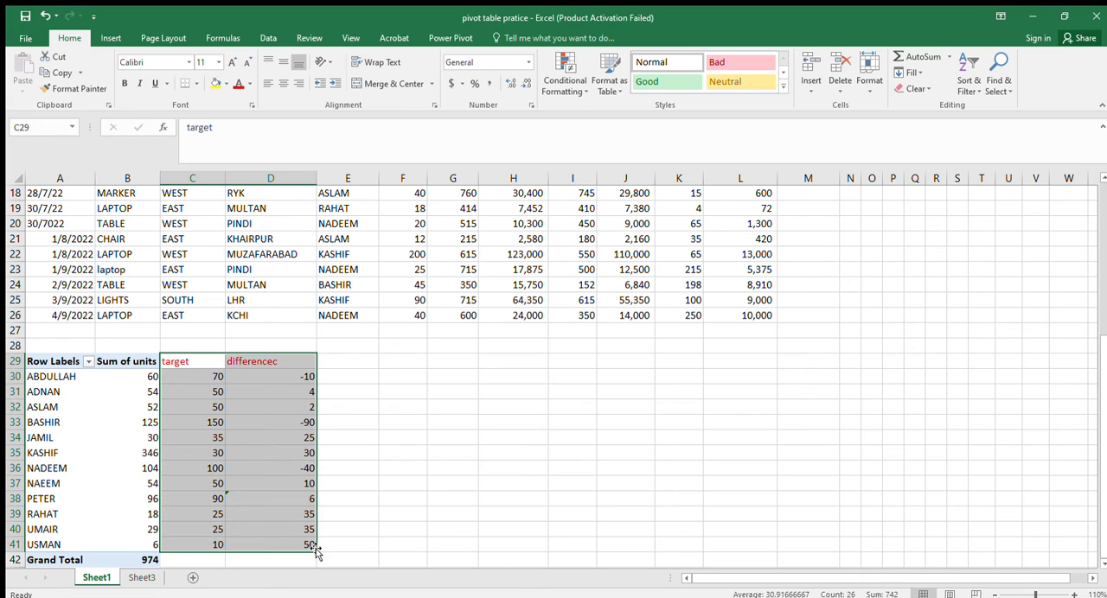
key("Delete")
left_click(394, 512)
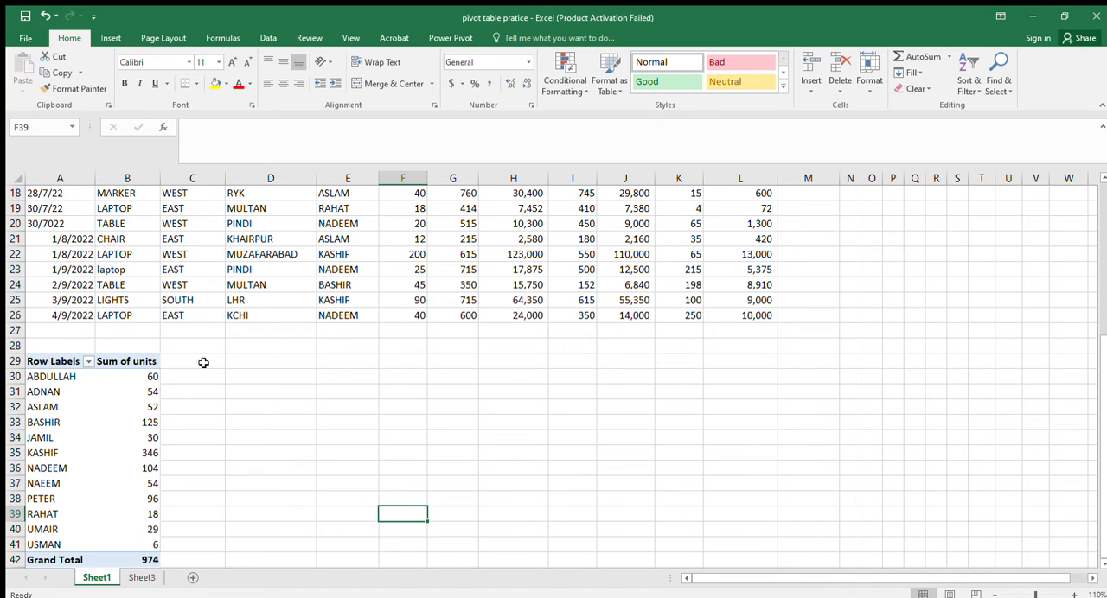
Add the total profit field to the pivot table's values alongside the sum of units.
left_click(113, 439)
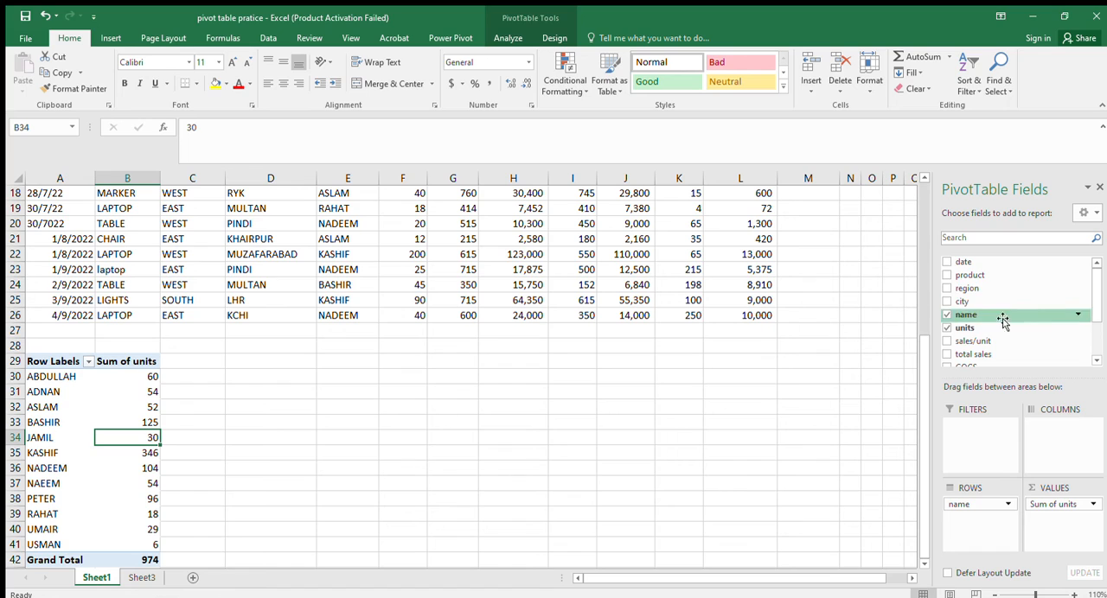
left_click(1095, 360)
left_click(1095, 360)
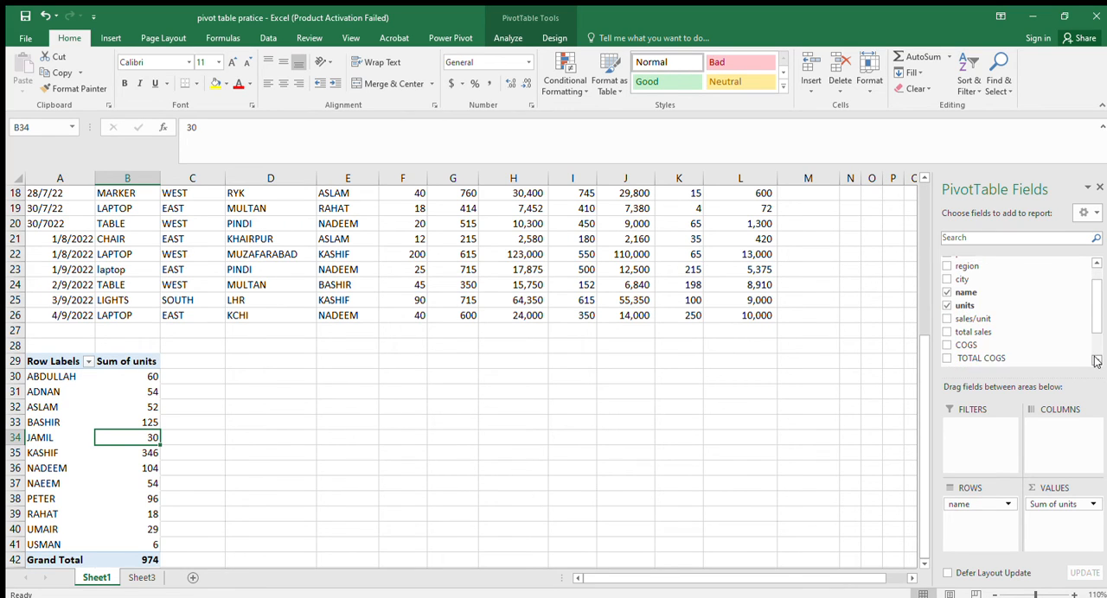
left_click(1095, 360)
left_click(1095, 359)
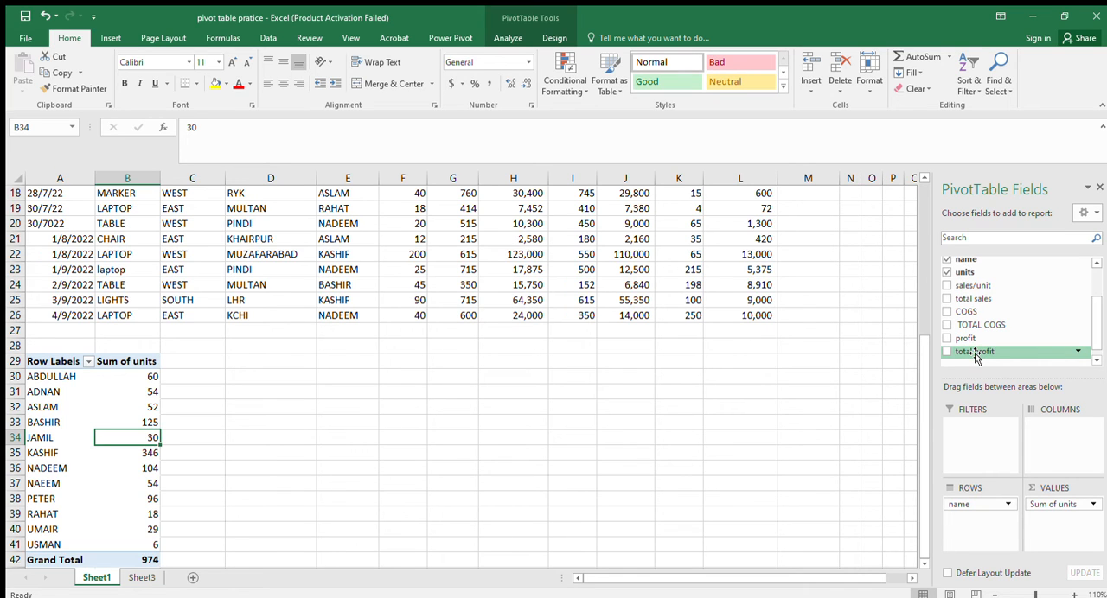
left_click_drag(975, 355, 1073, 520)
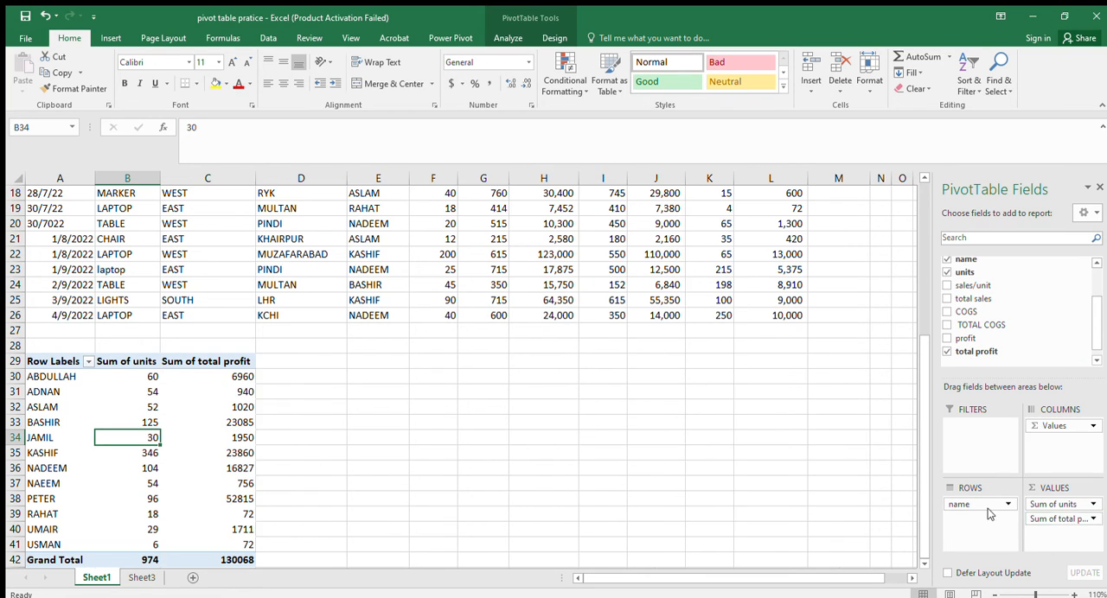
left_click(911, 578)
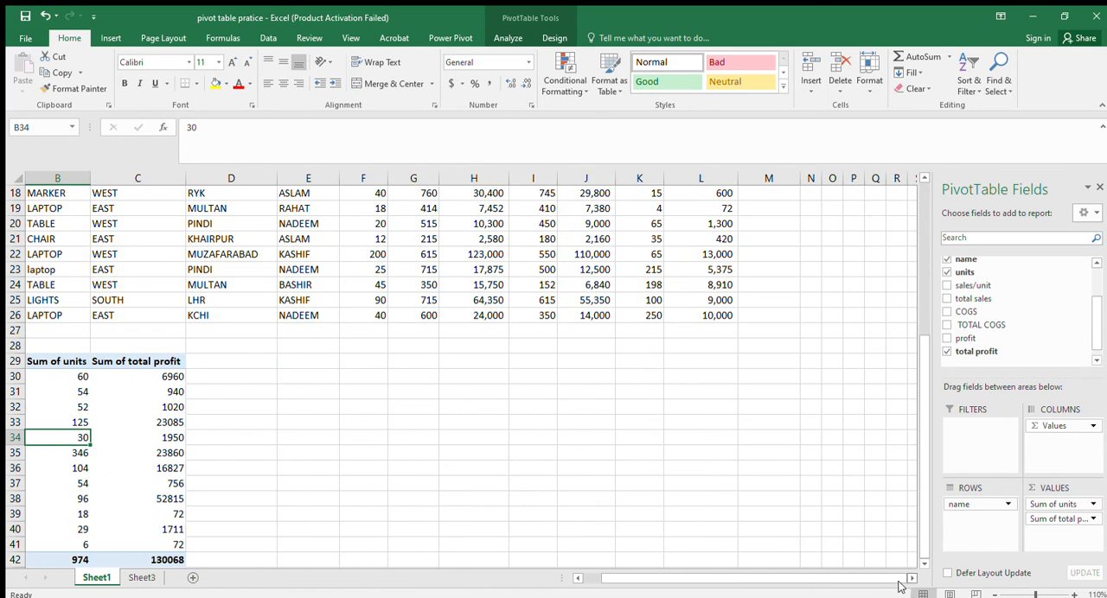
left_click(576, 578)
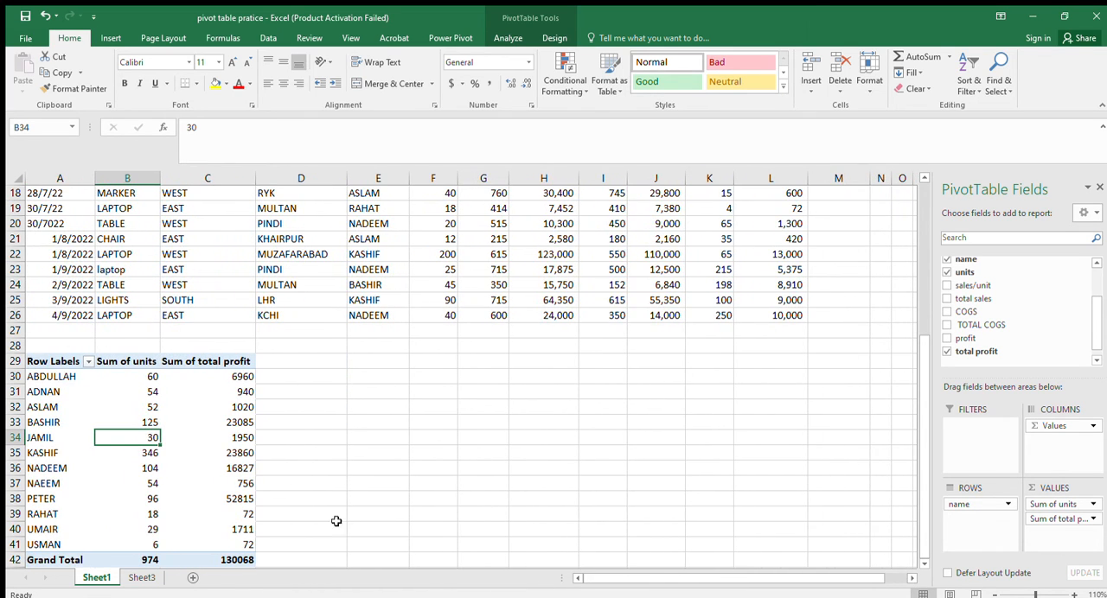
Enter the headings "target" in D29 and "differnce" in E29 beside the pivot table.
left_click(302, 364)
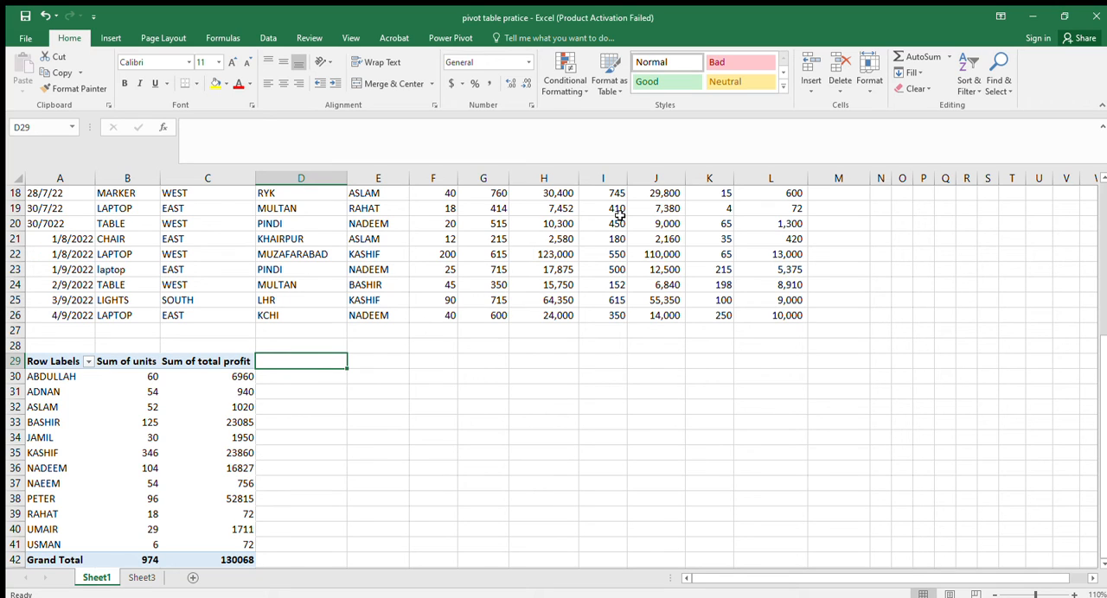
type("targe")
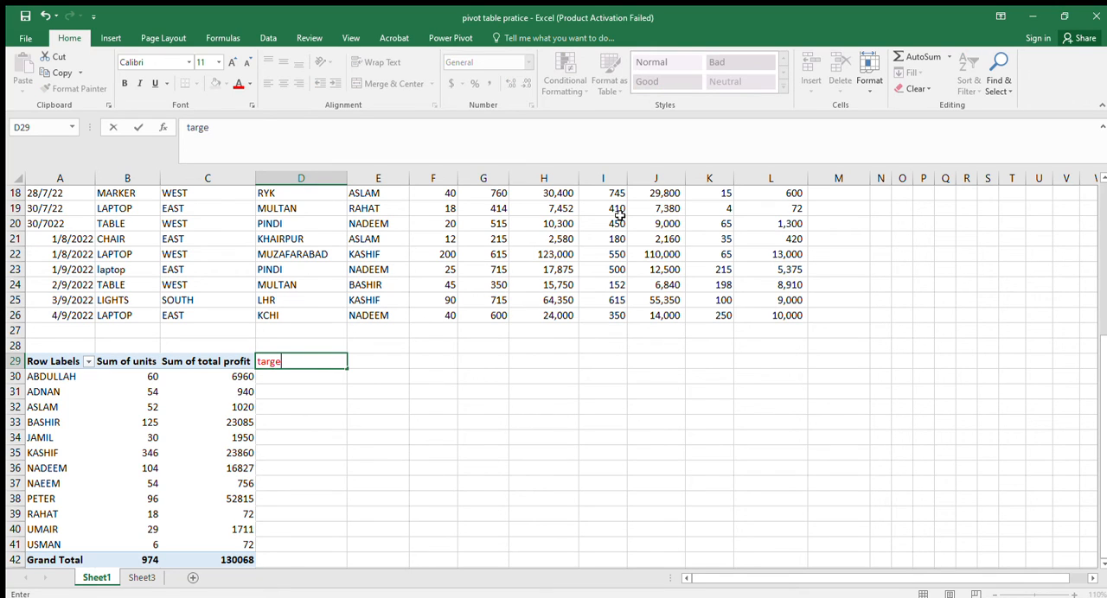
type("t")
left_click(369, 362)
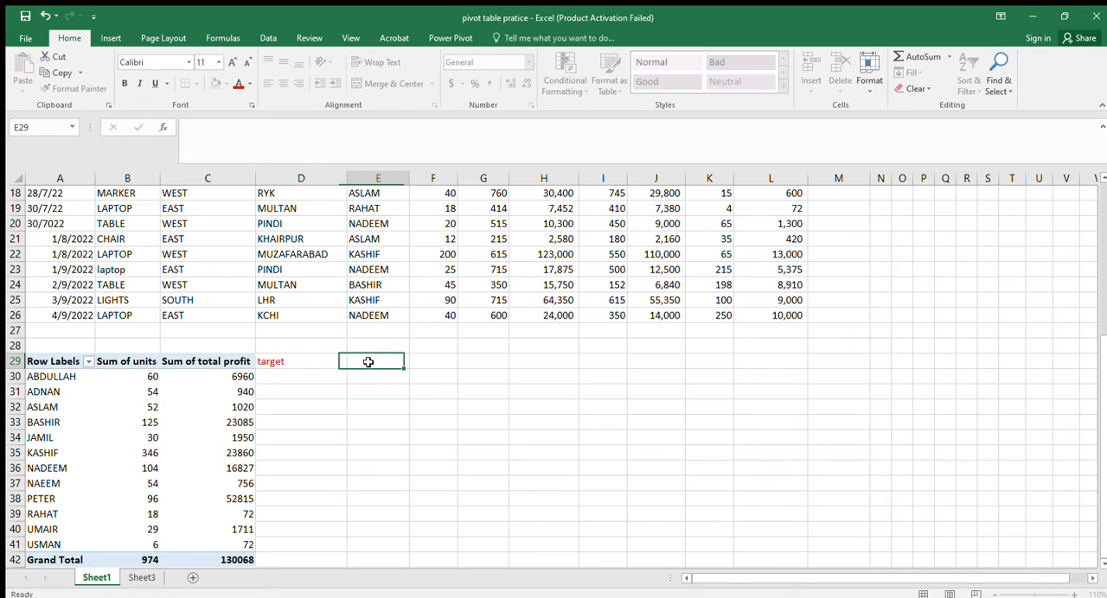
type("di")
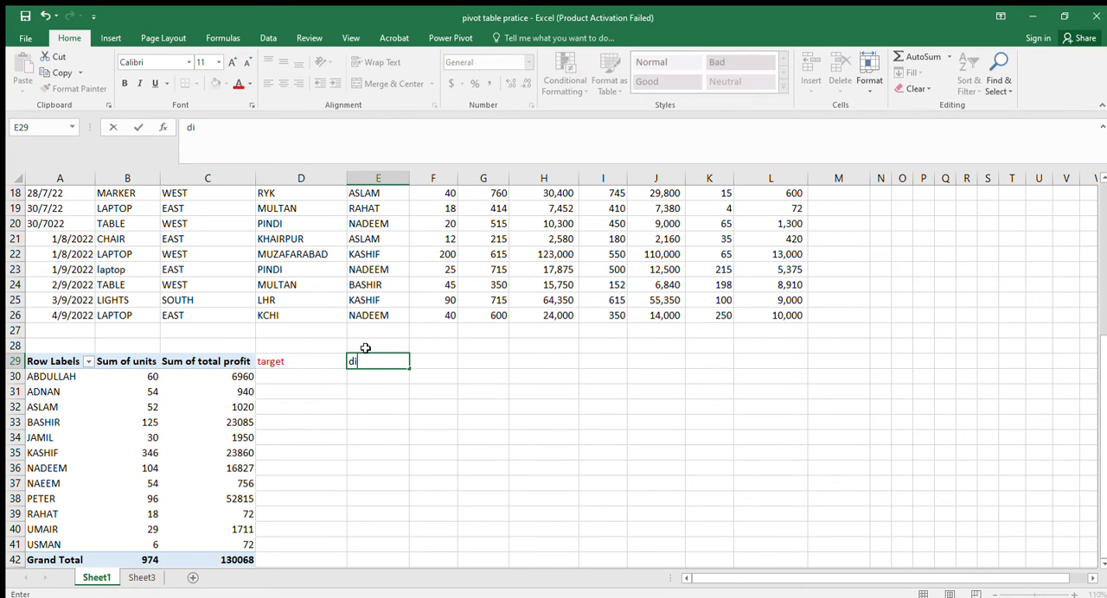
type("ffernce")
left_click(464, 404)
Enter a target of 7000 in D30 for the pivot table's first row.
left_click(306, 376)
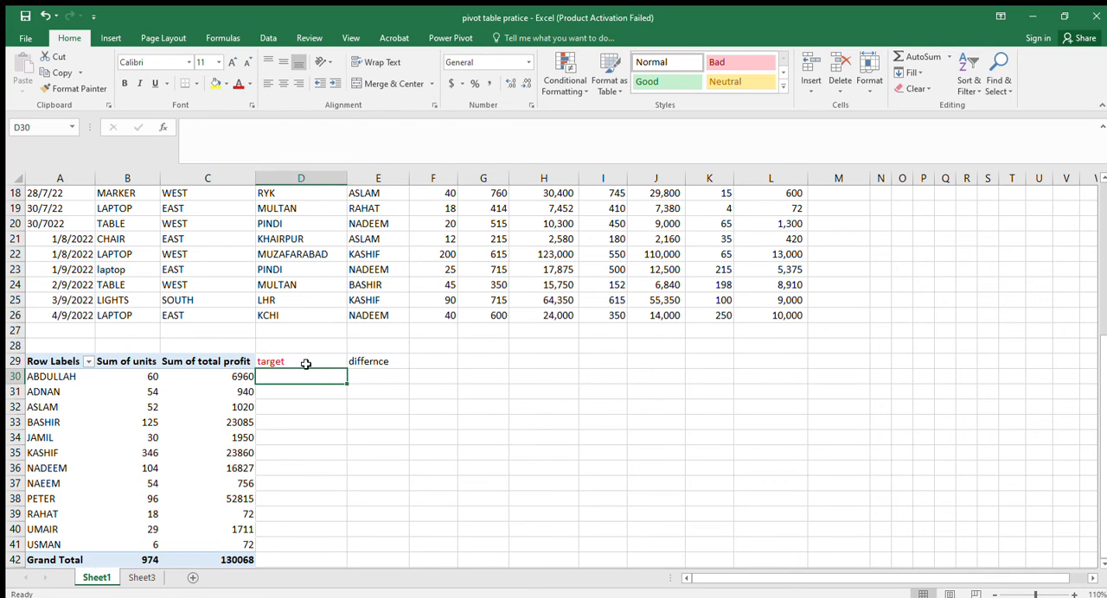
type("7000")
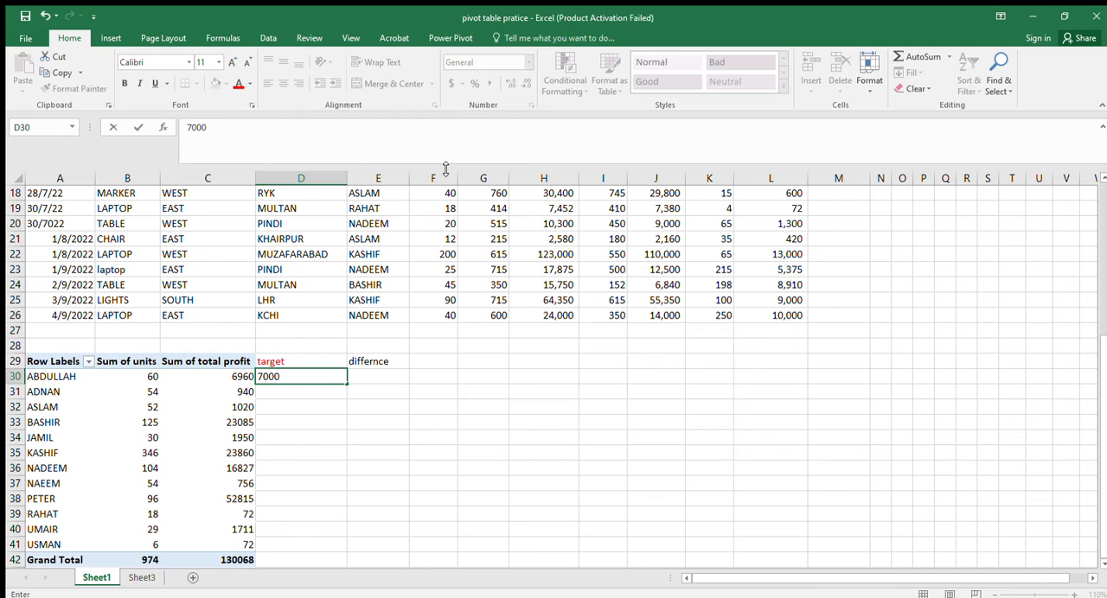
key("Return")
key("Up")
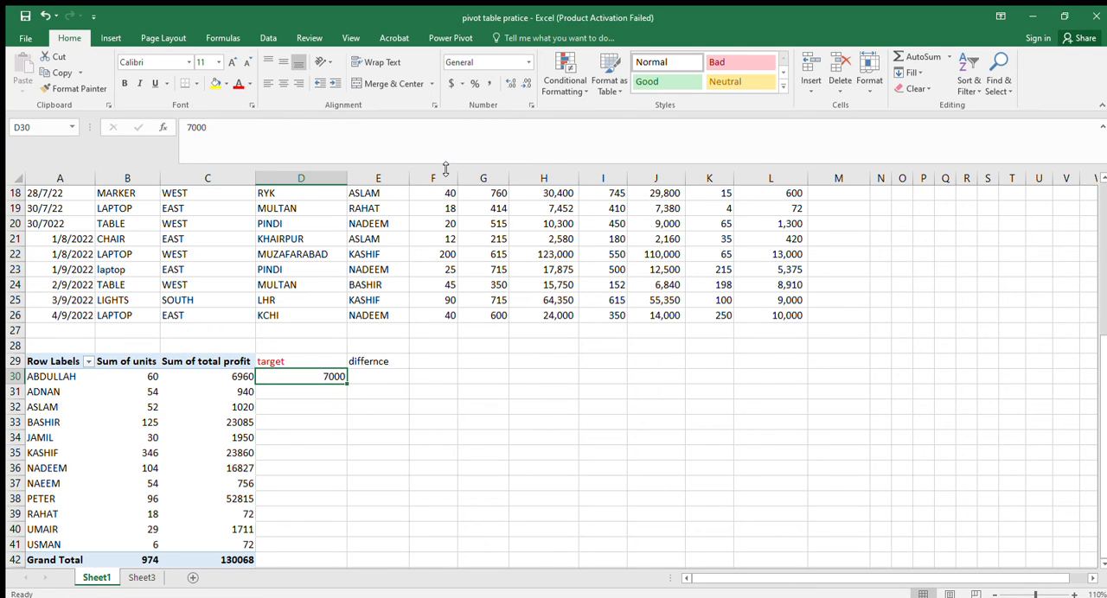
Compare the units, total profit and target values in row 30, cells B30 to D30.
key("Left")
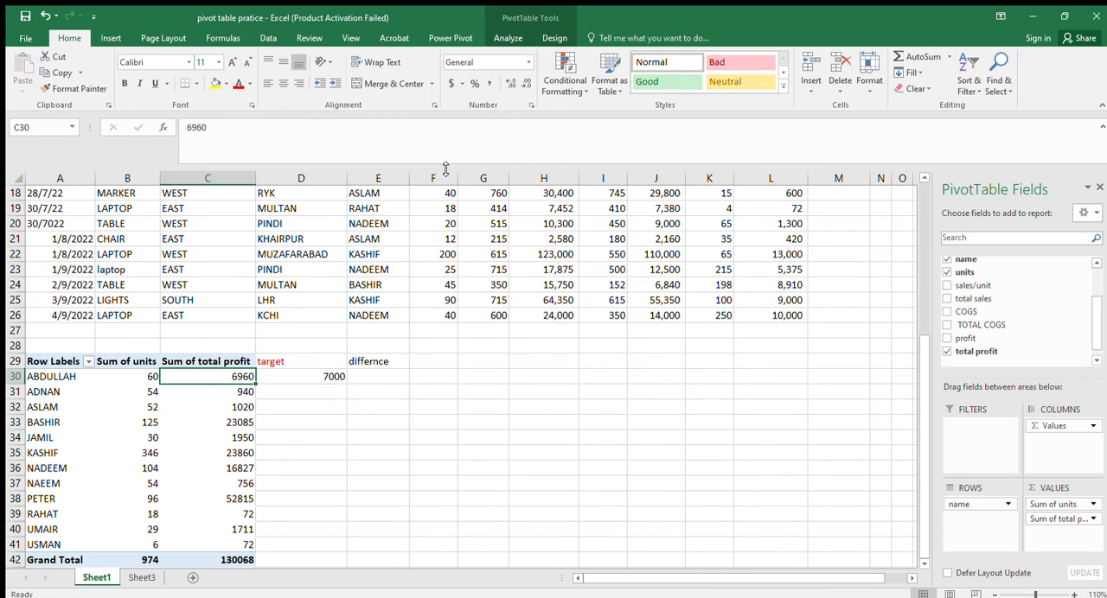
key("Right")
key("Right")
key("Left")
key("Left")
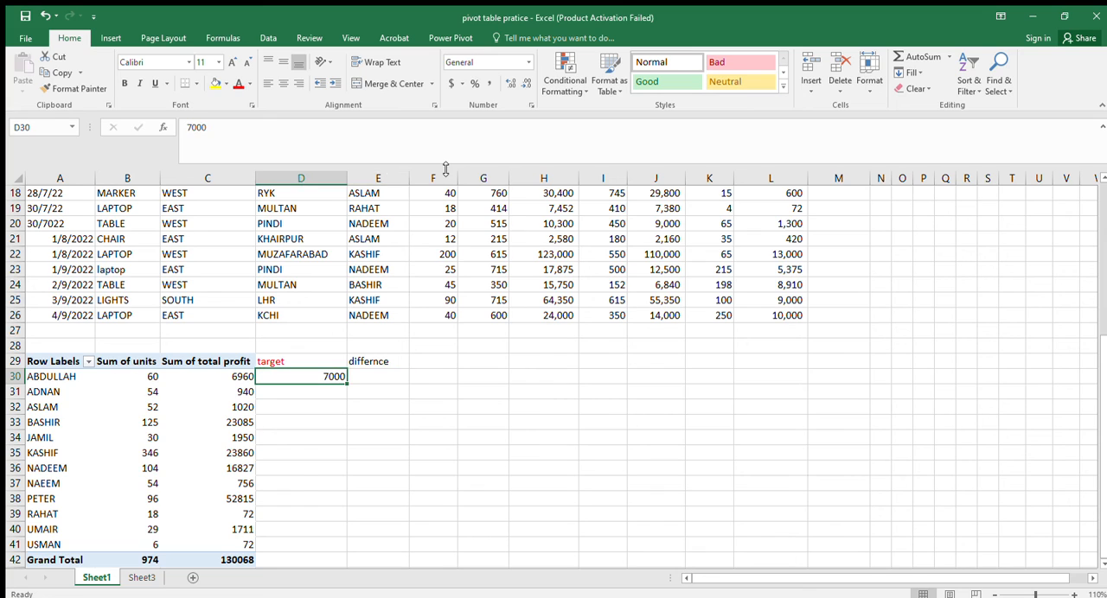
key("Left")
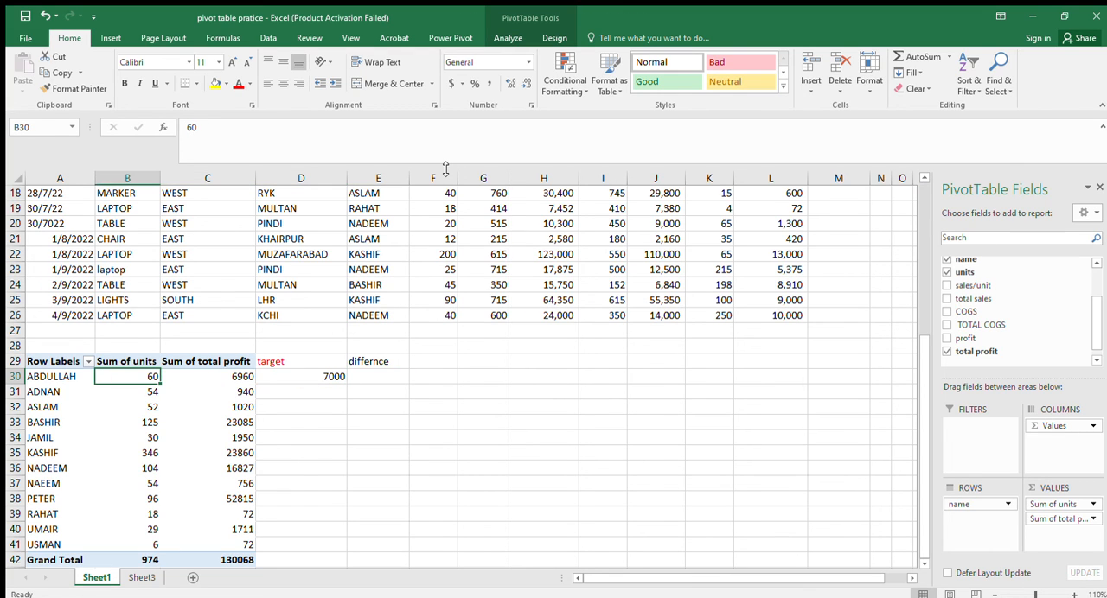
key("Right")
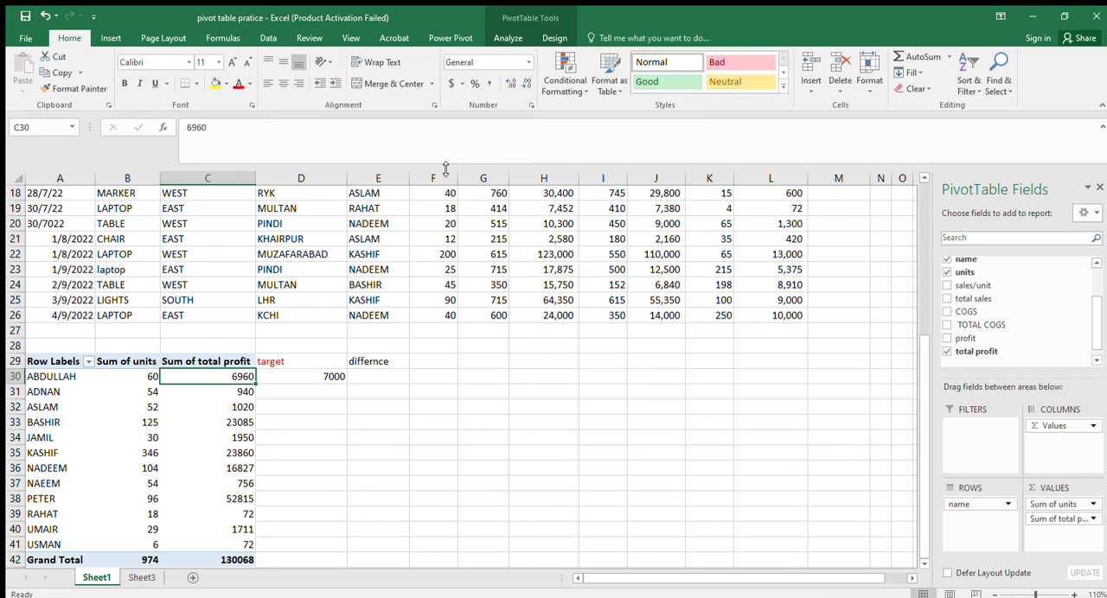
key("Right")
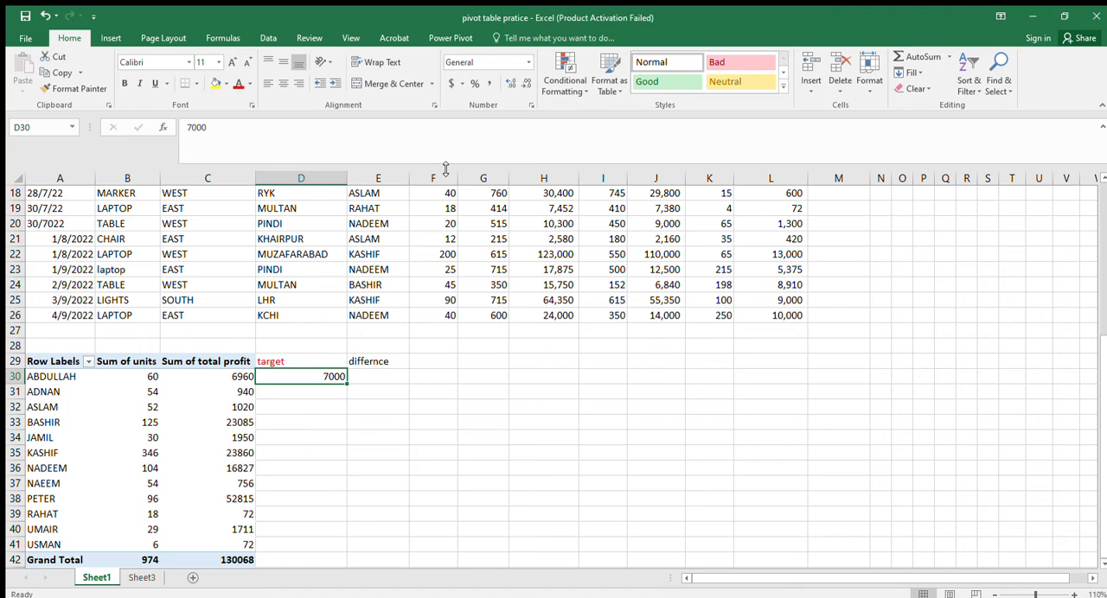
Try to delete the pivot table's total profit value in C30.
key("Left")
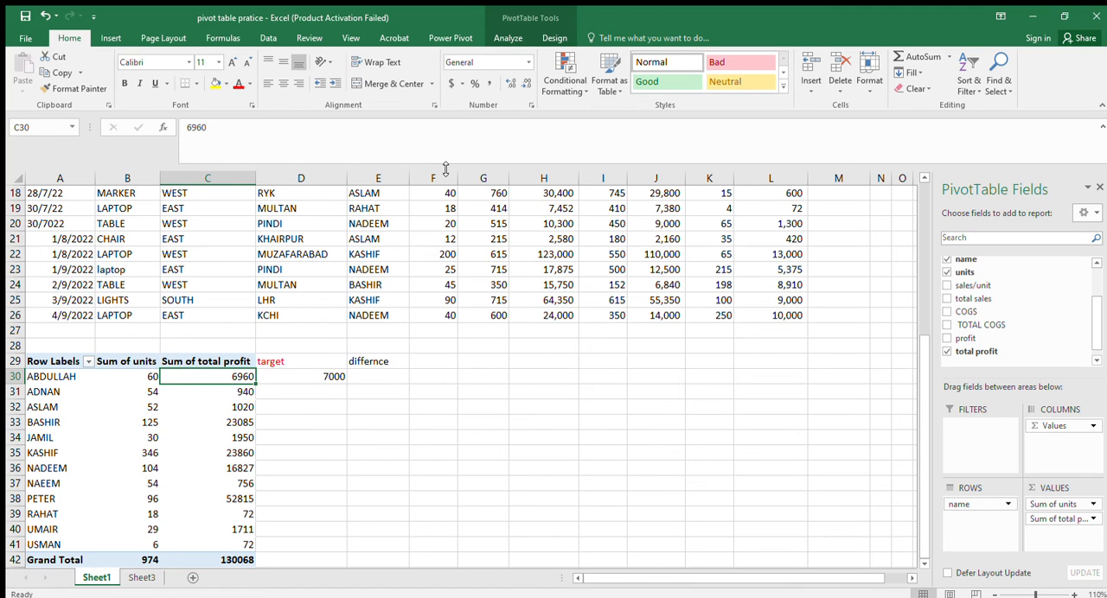
key("Delete")
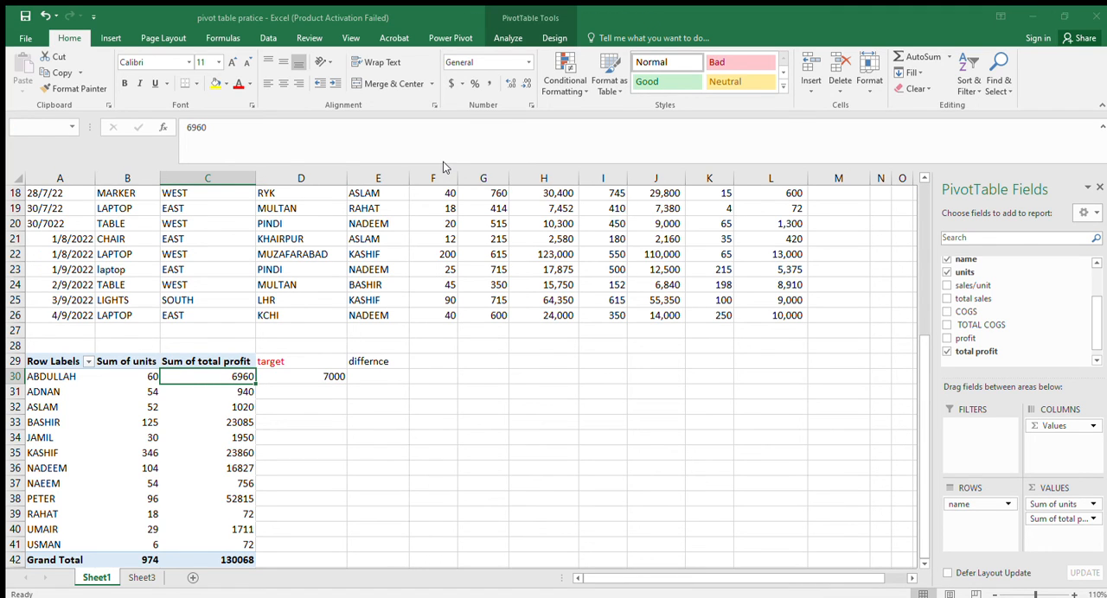
left_click(563, 323)
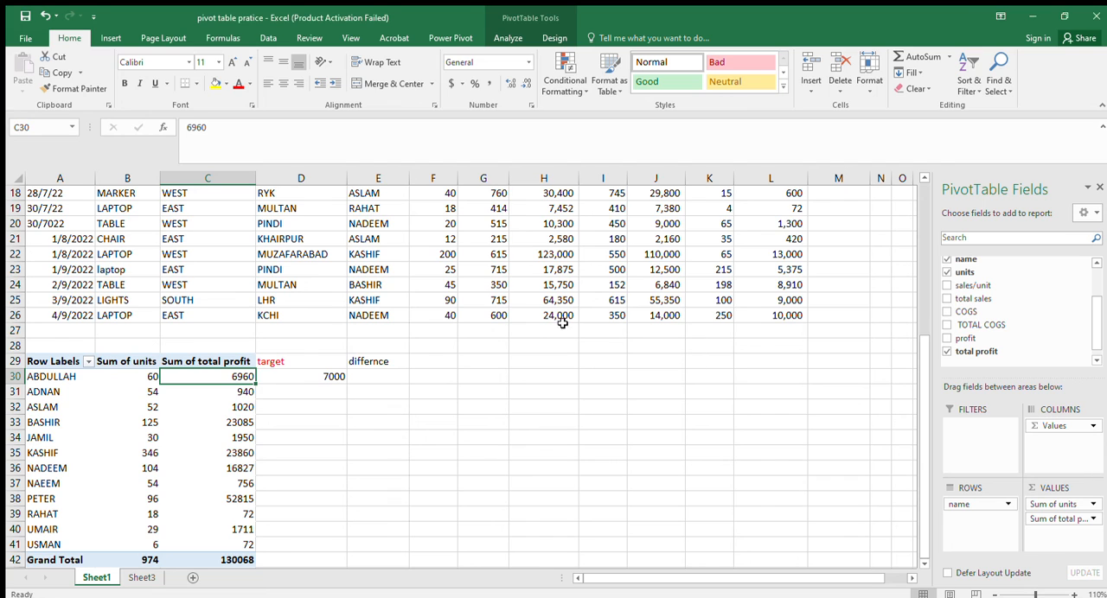
Enter a difference formula in E30 as the pivot table's units value in B30 minus the total profit in C30.
left_click(363, 379)
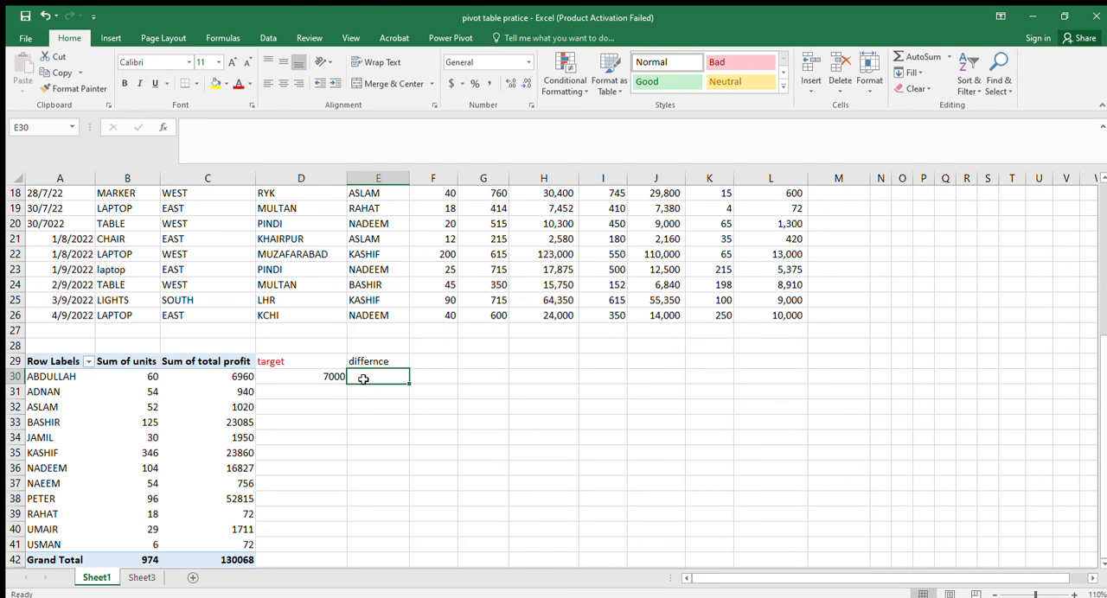
type("=")
key("Left")
key("Left")
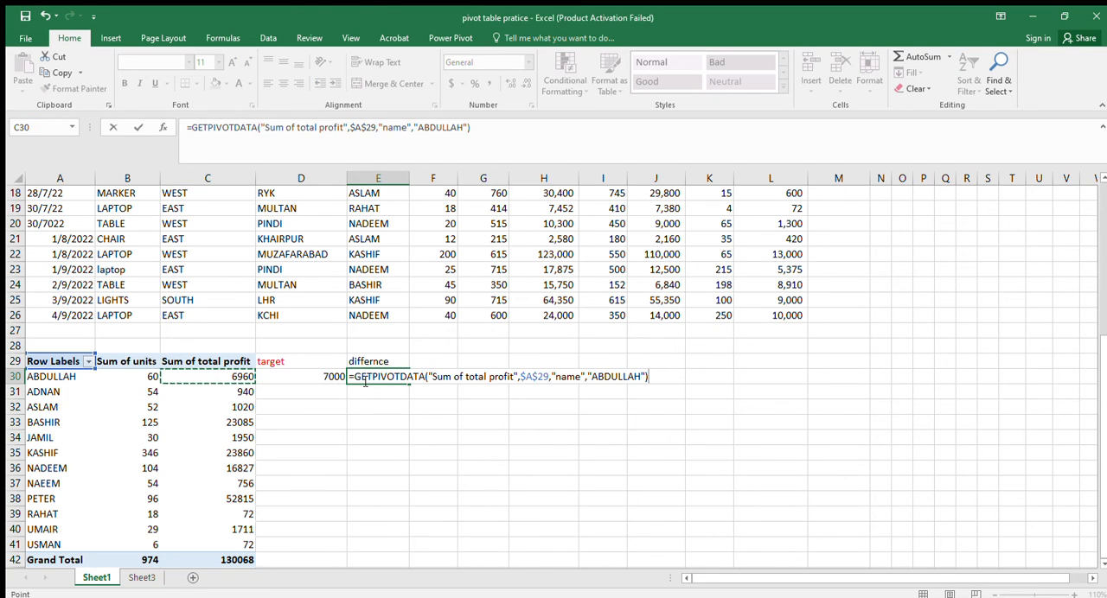
key("Left")
type("-")
key("Left")
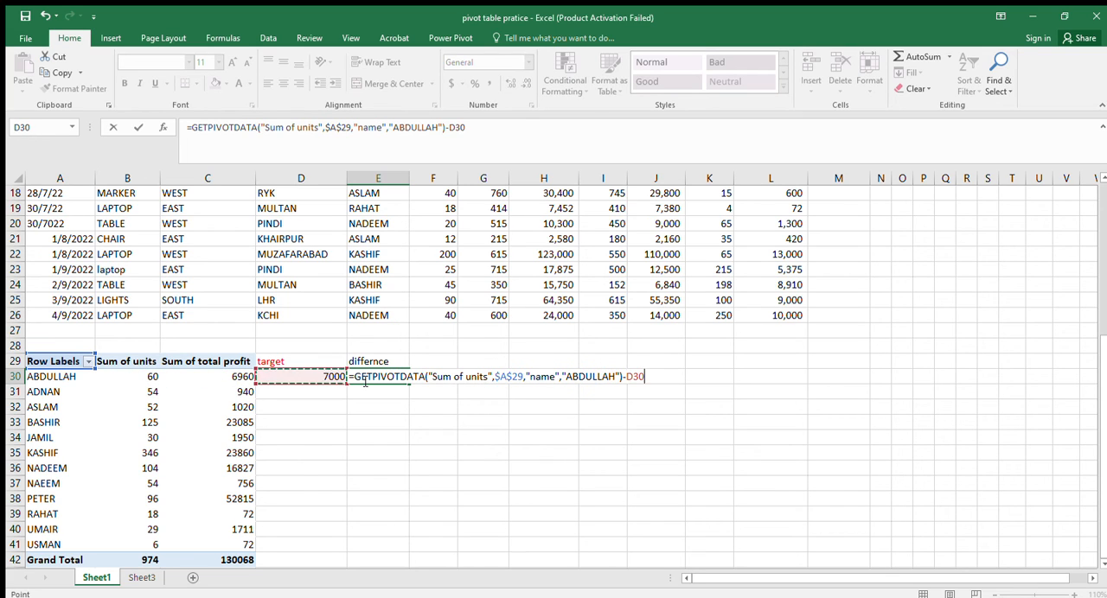
key("Left")
key("Return")
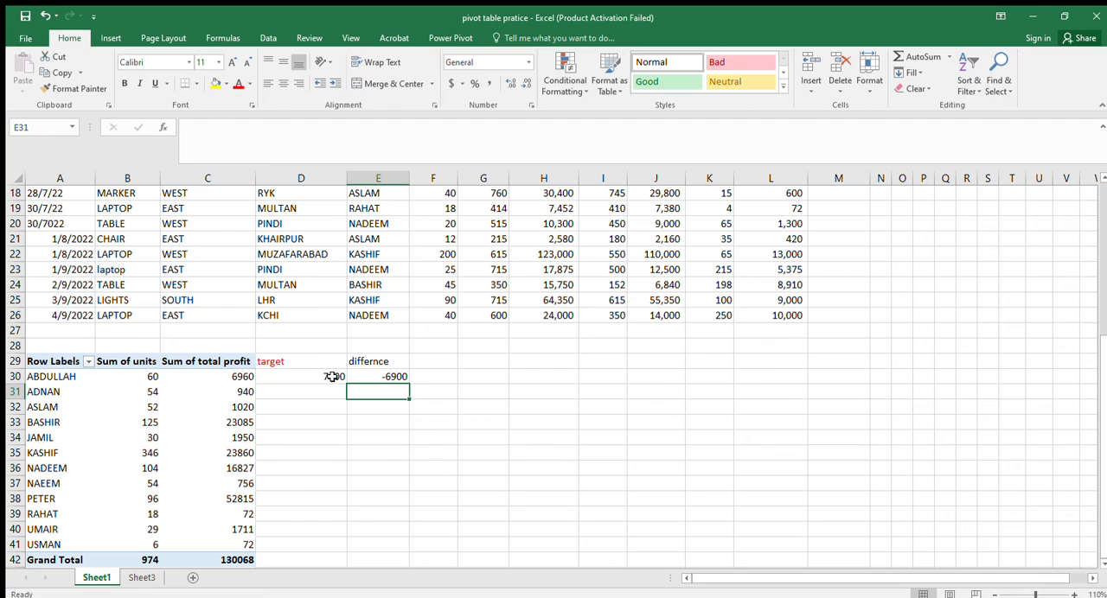
Rewrite the difference formula in E30 as the pivot table's total profit value in C30 minus the target in D30.
left_click(365, 377)
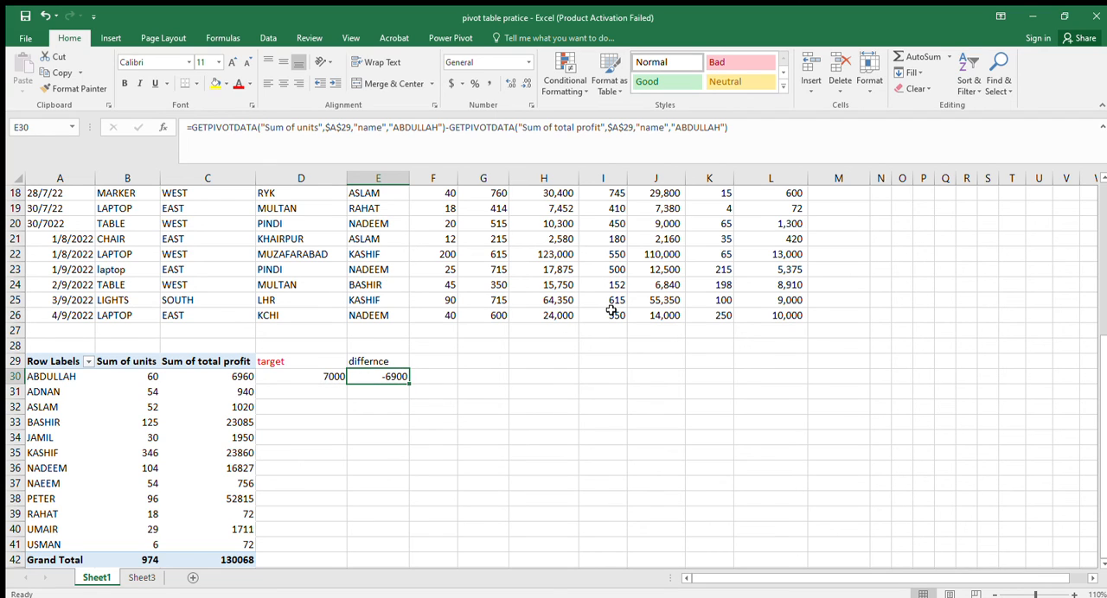
key("BackSpace")
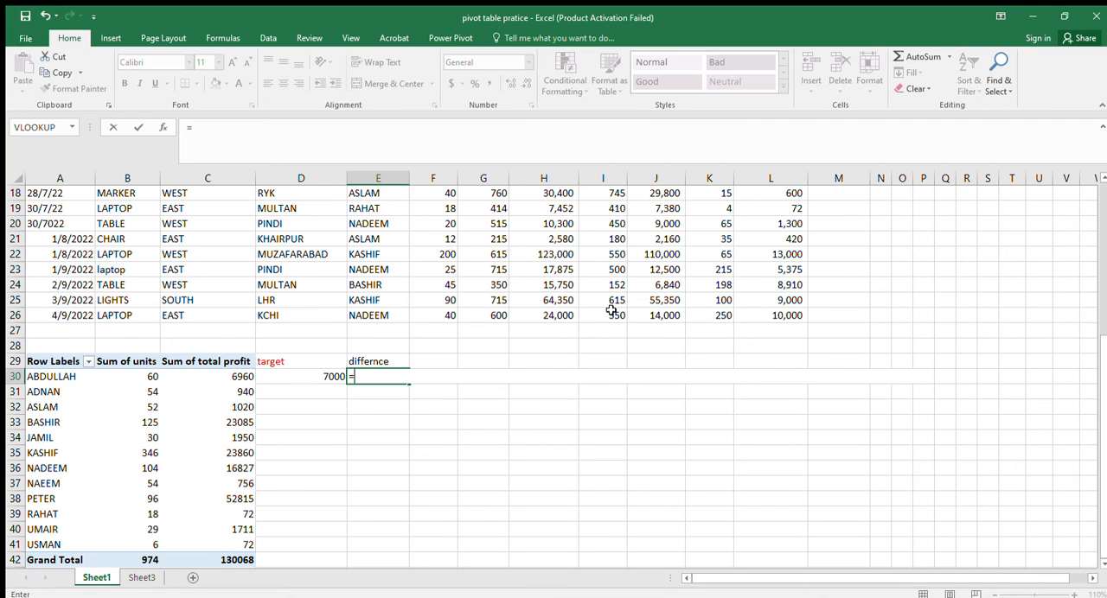
type("=")
key("Left")
key("Left")
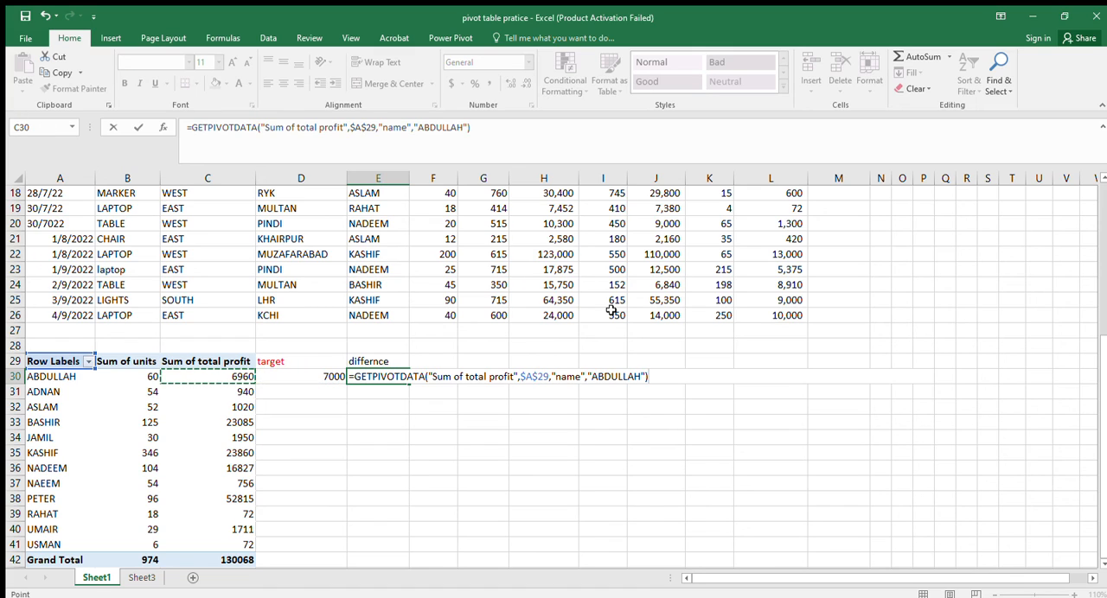
type("-")
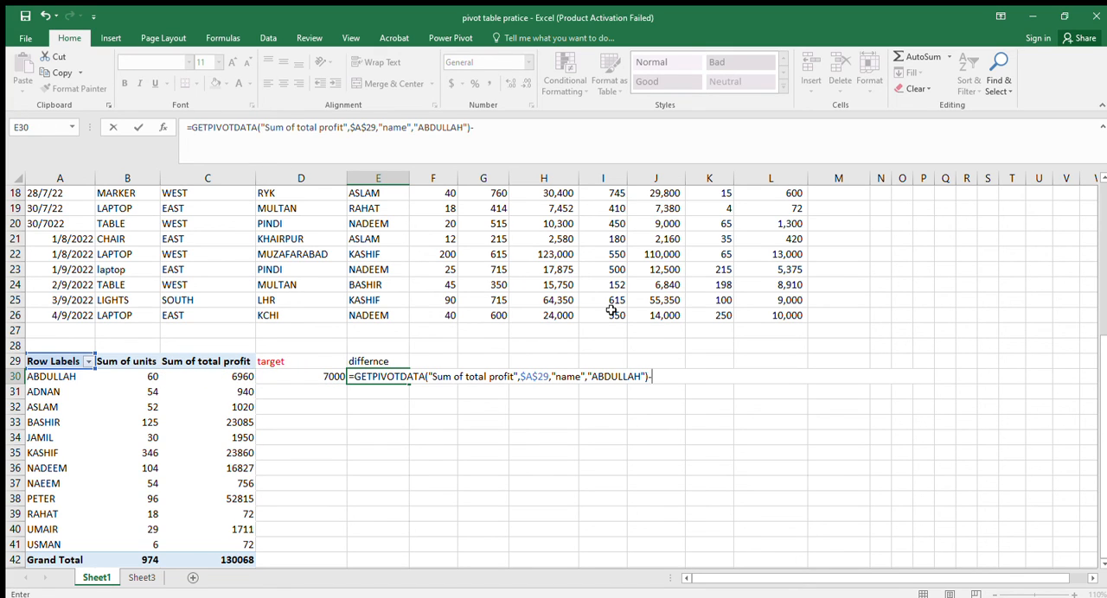
key("Left")
key("Left")
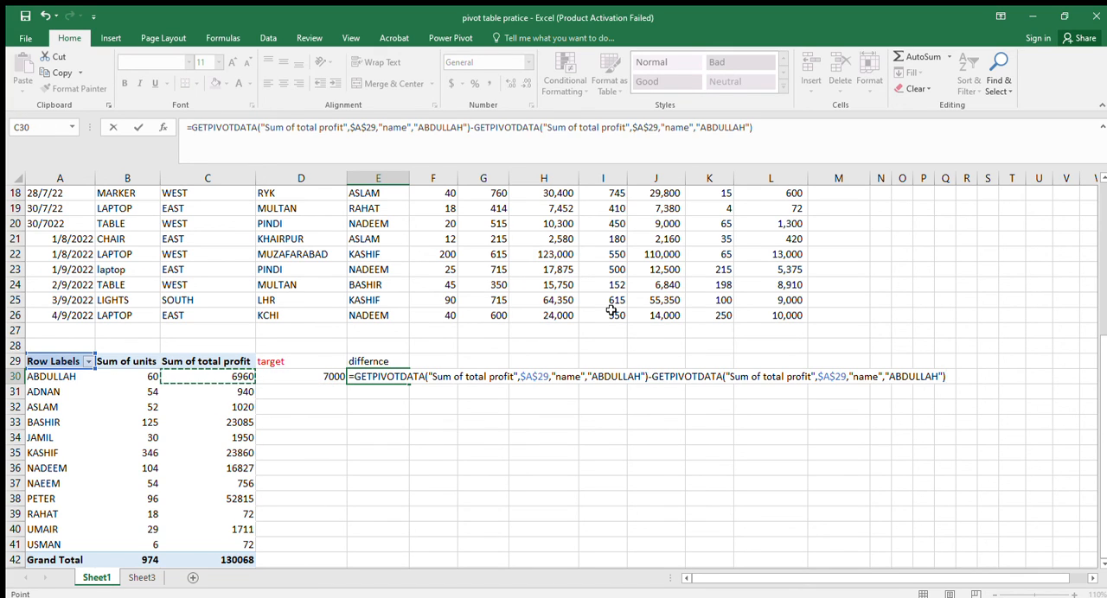
key("Right")
key("Return")
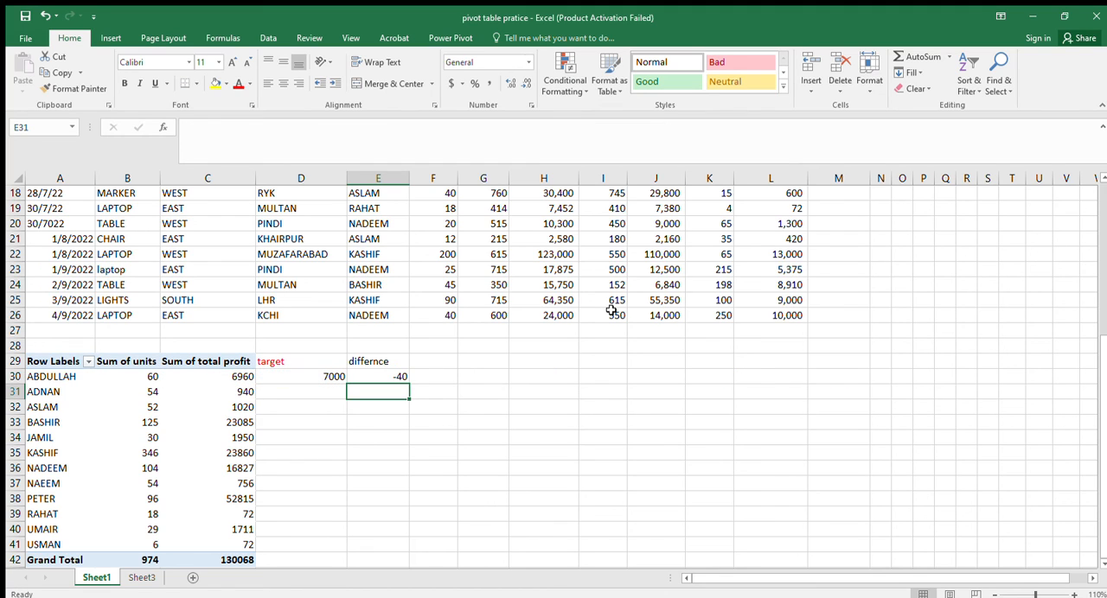
left_click(383, 374)
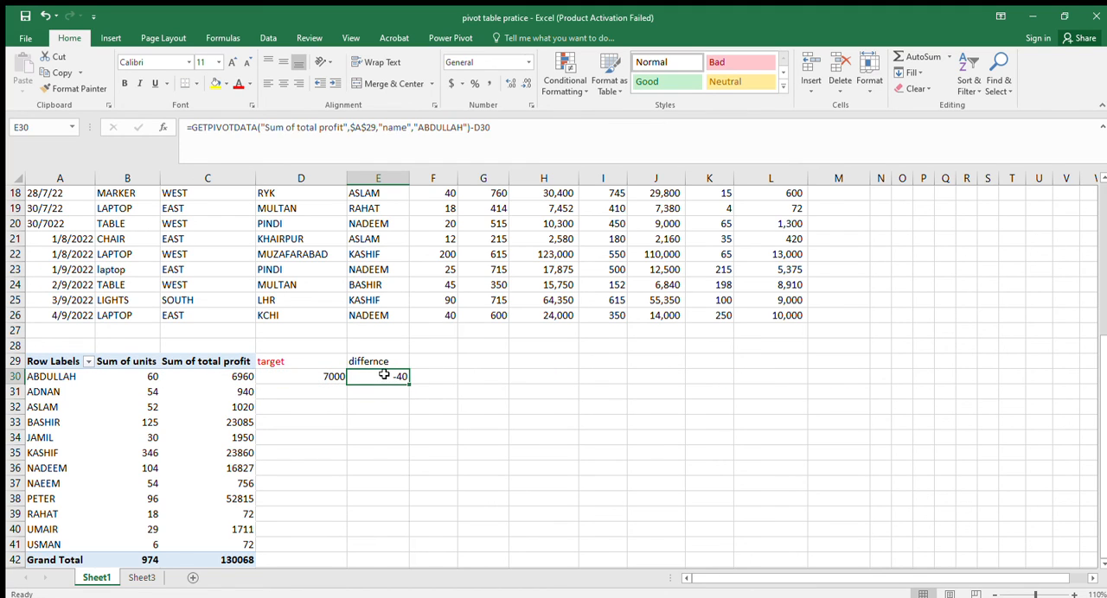